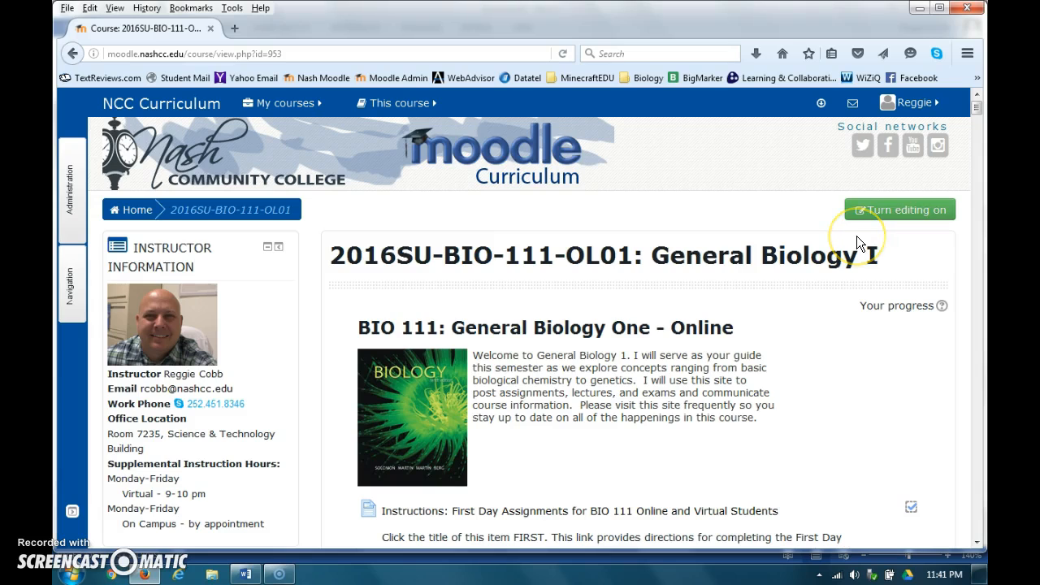
# Set the course's group mode to Visible groups in the course settings and save the changes
pyautogui.click(72, 181)
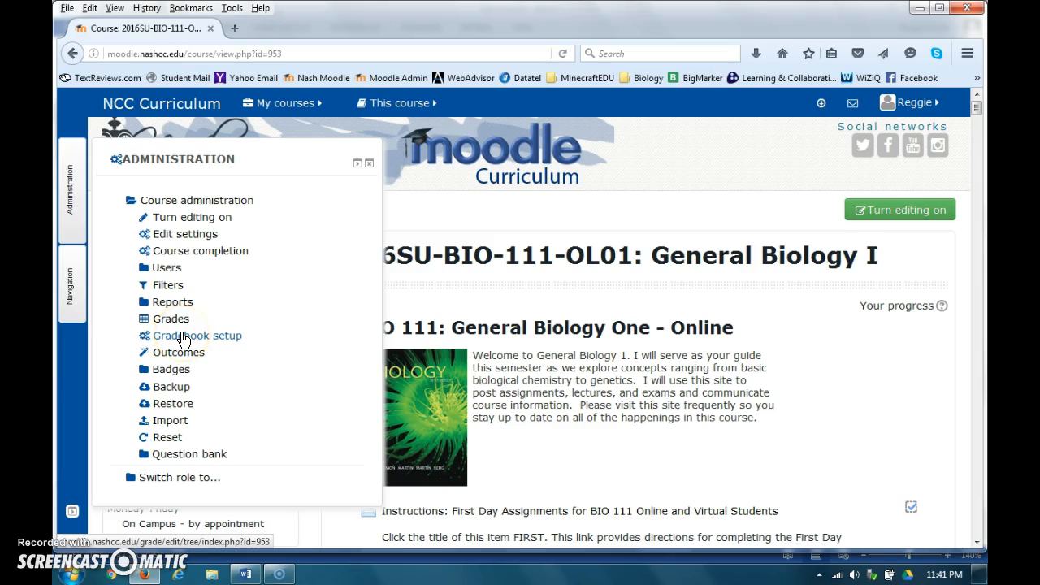
pyautogui.click(183, 237)
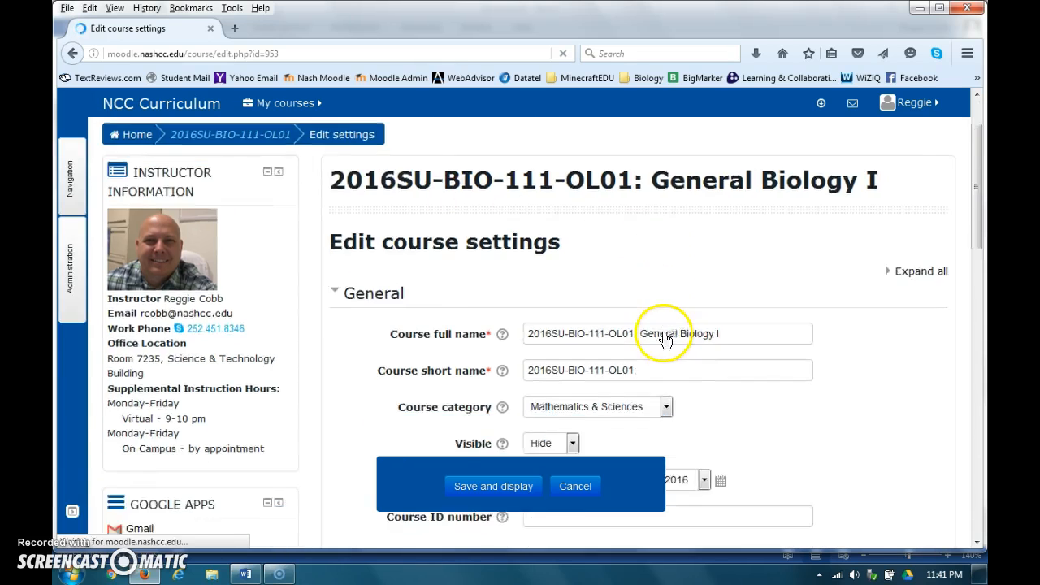
pyautogui.scroll(-15, 663, 340)
pyautogui.scroll(1, 663, 337)
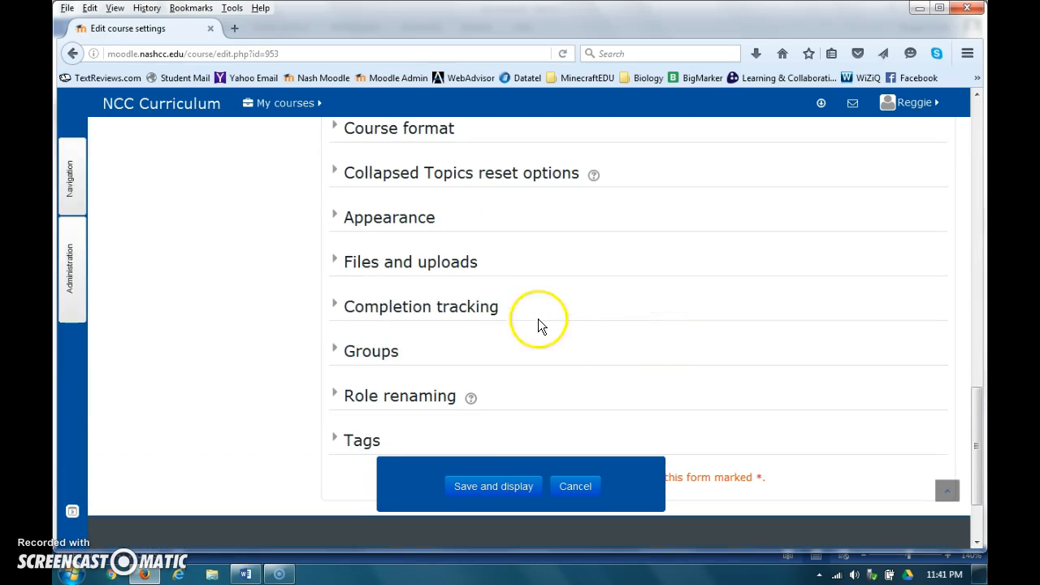
pyautogui.click(370, 353)
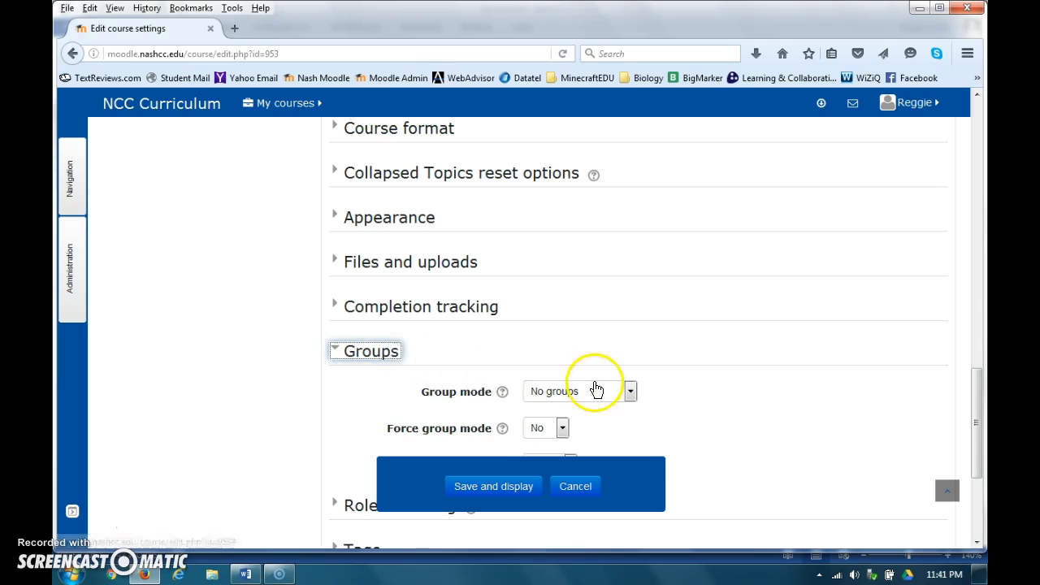
pyautogui.click(601, 390)
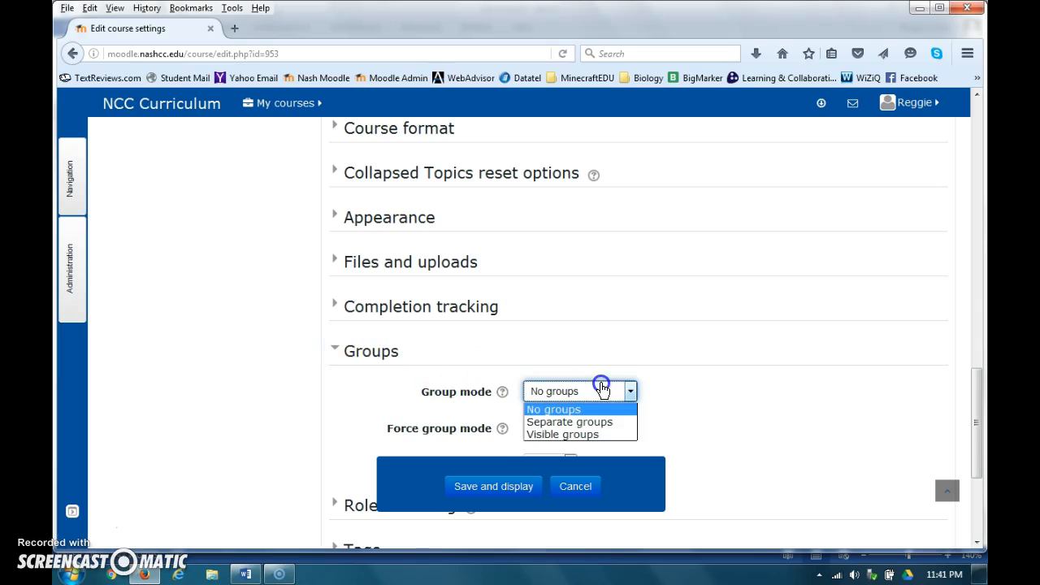
pyautogui.click(600, 434)
pyautogui.scroll(-4, 688, 408)
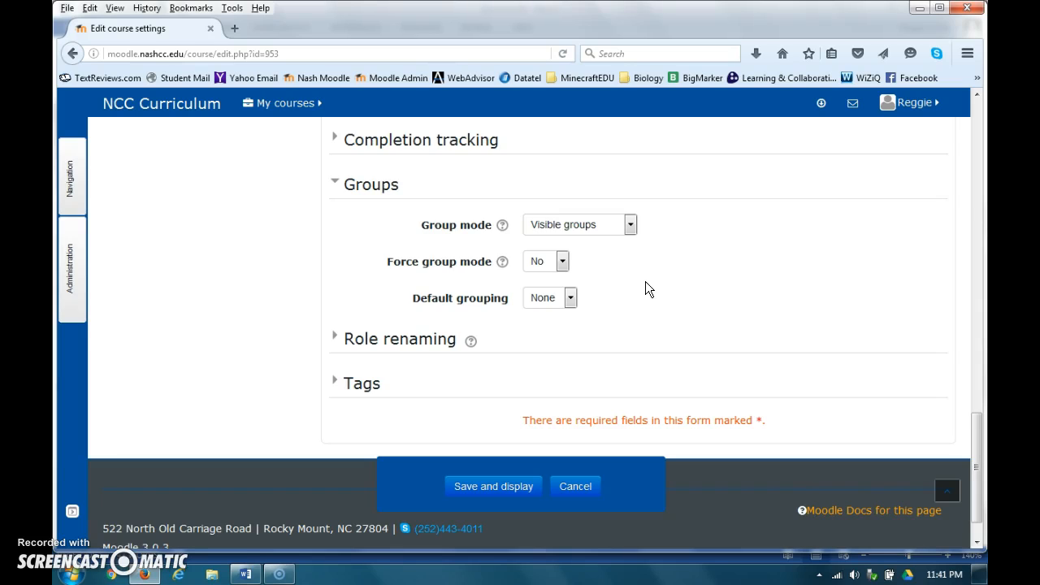
pyautogui.click(537, 485)
pyautogui.click(626, 416)
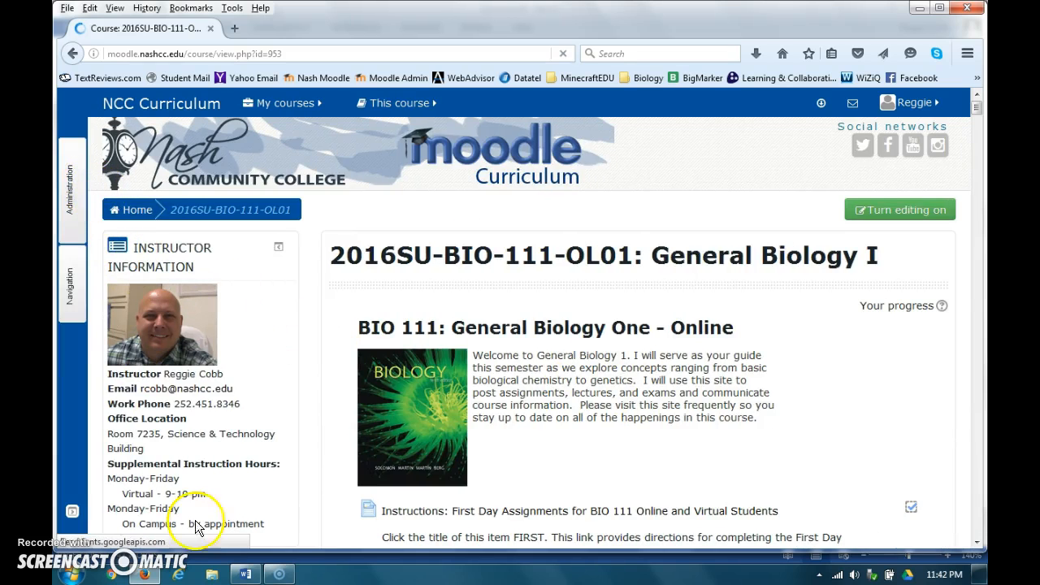
# Check the meta-linking checklist in Word, return to Moodle in Firefox and open the course's Groups page
pyautogui.click(242, 576)
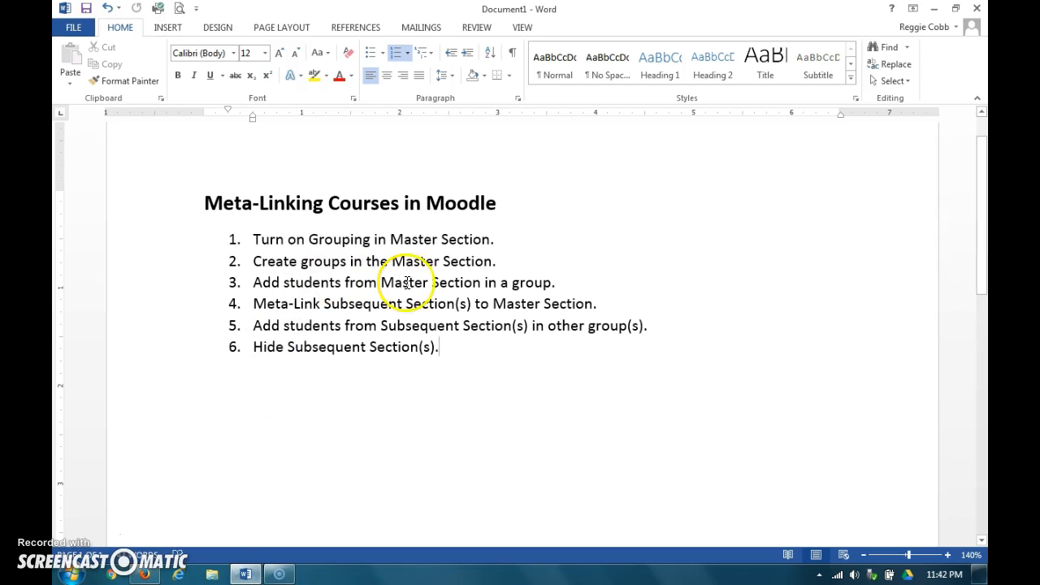
pyautogui.click(244, 575)
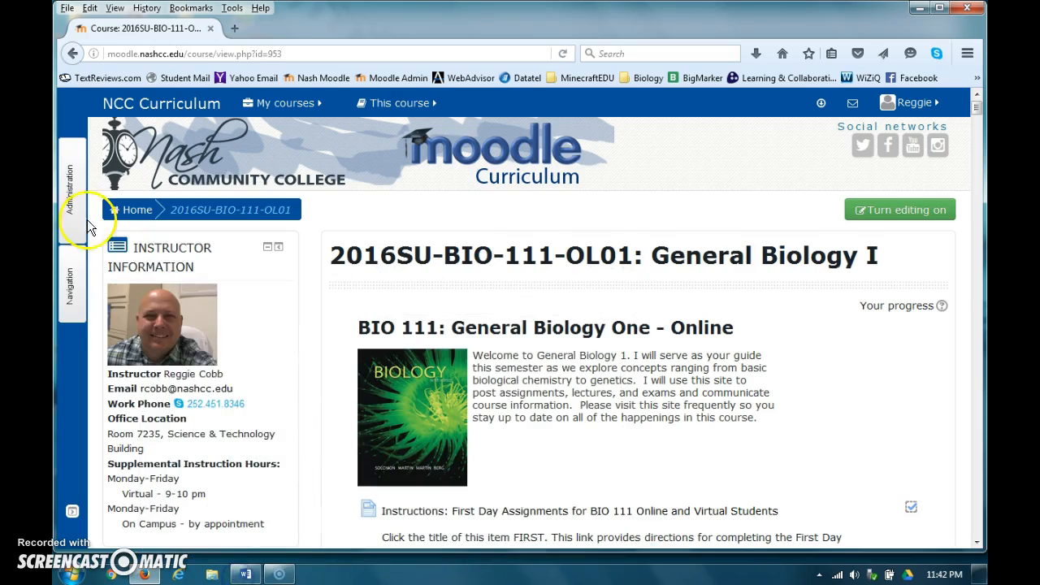
pyautogui.click(72, 207)
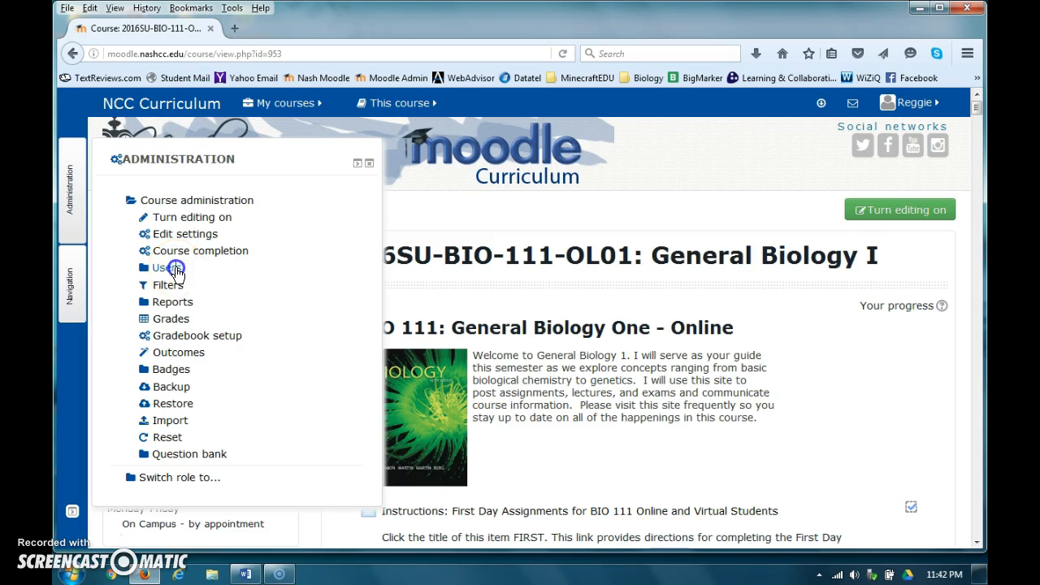
pyautogui.click(166, 268)
pyautogui.click(205, 269)
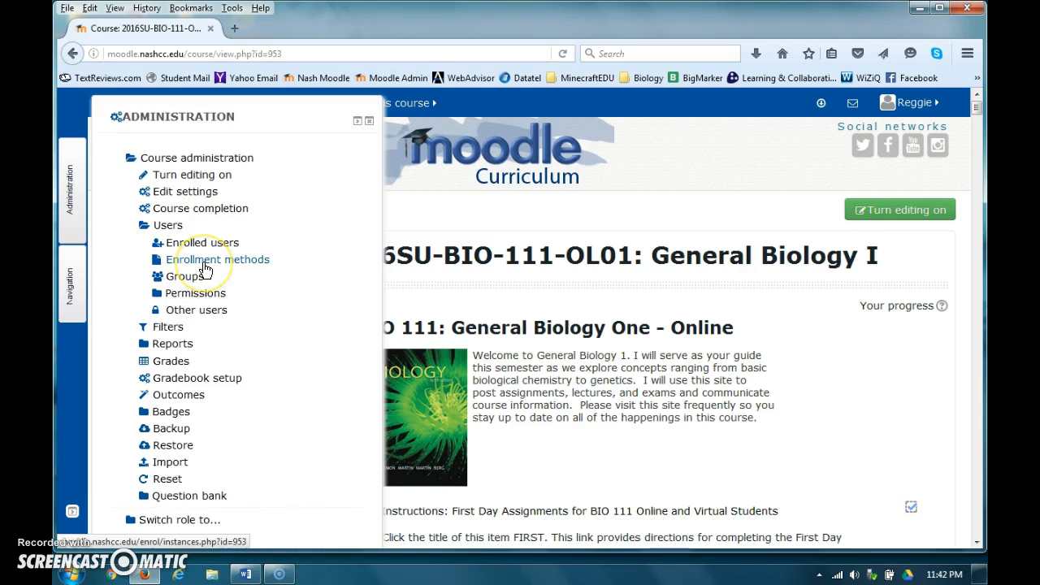
pyautogui.click(209, 248)
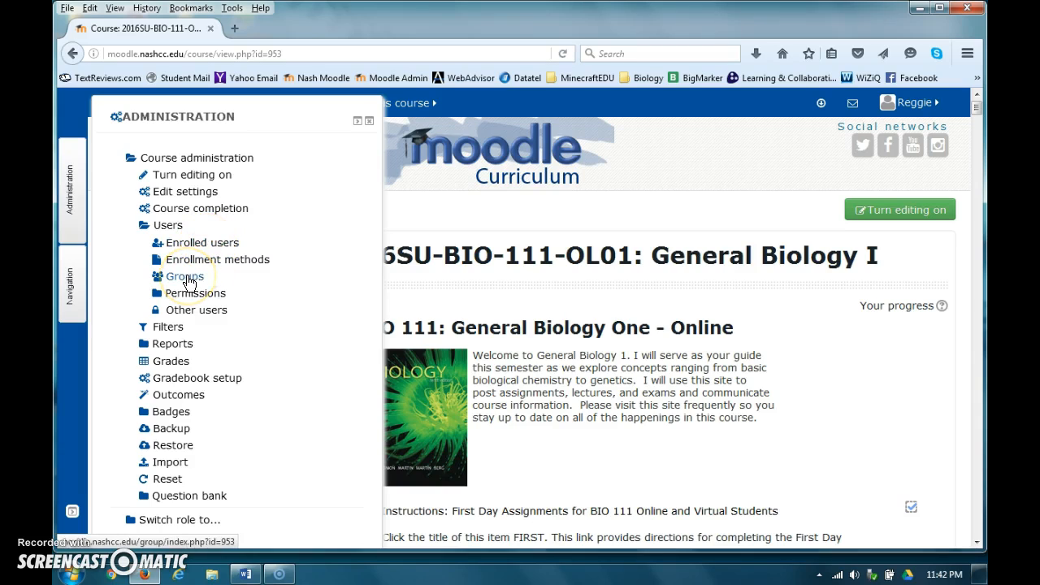
pyautogui.click(185, 277)
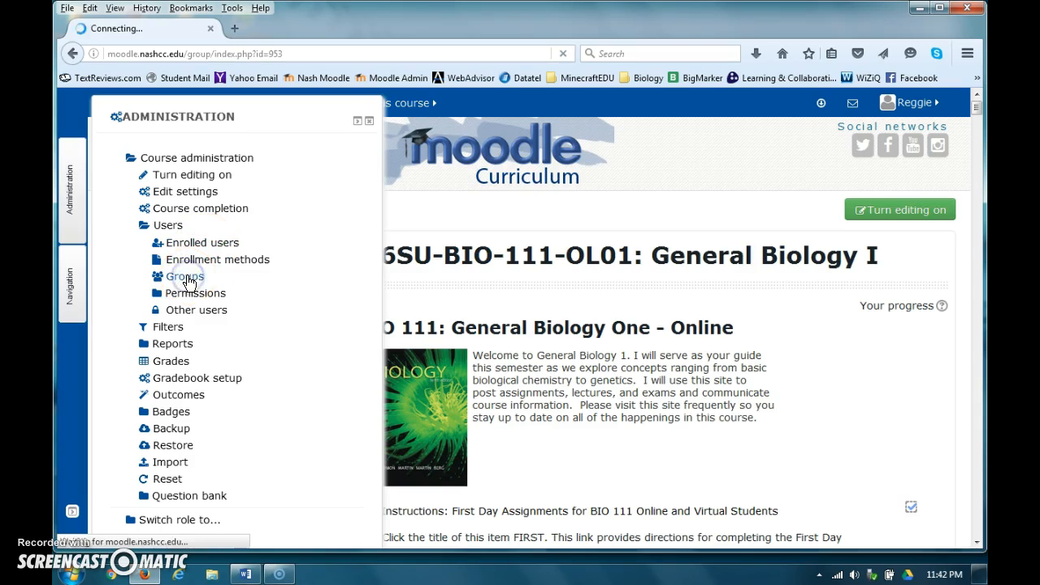
pyautogui.click(495, 353)
# Start a new group in the course and name it "Section OL01", copying the section code from the course heading
pyautogui.scroll(-2, 497, 349)
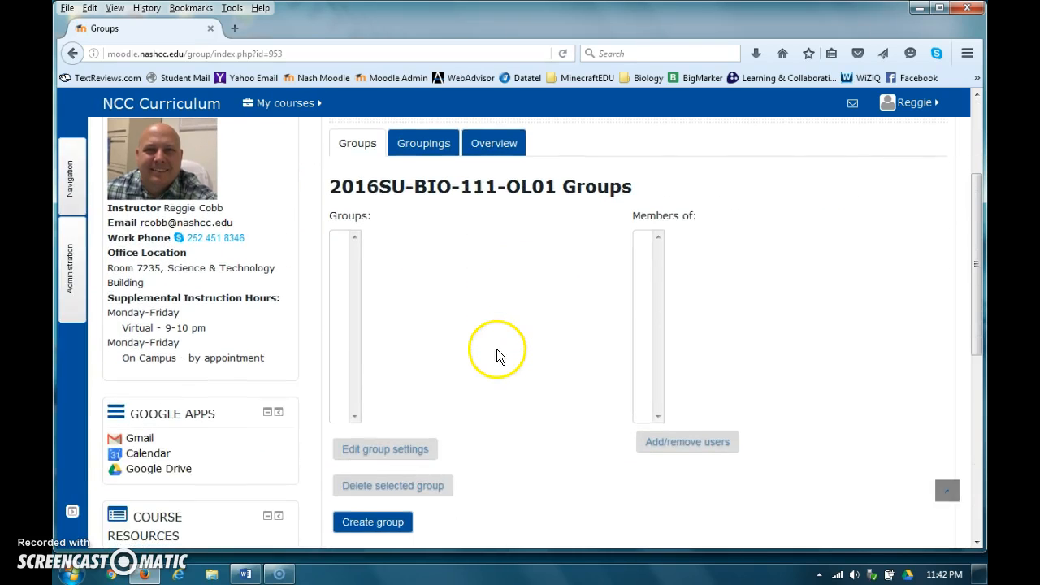
pyautogui.scroll(-1, 474, 245)
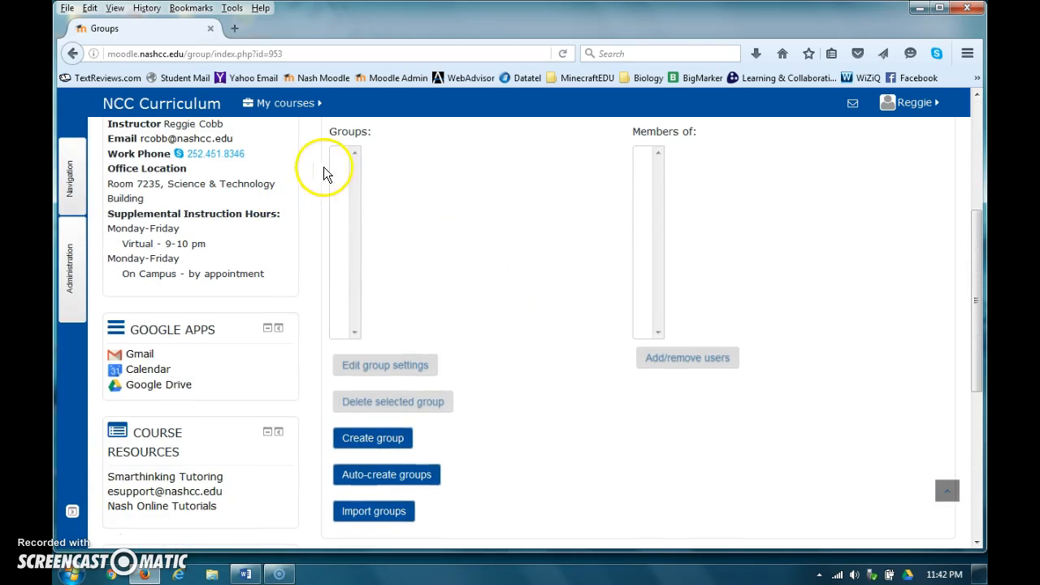
pyautogui.click(386, 441)
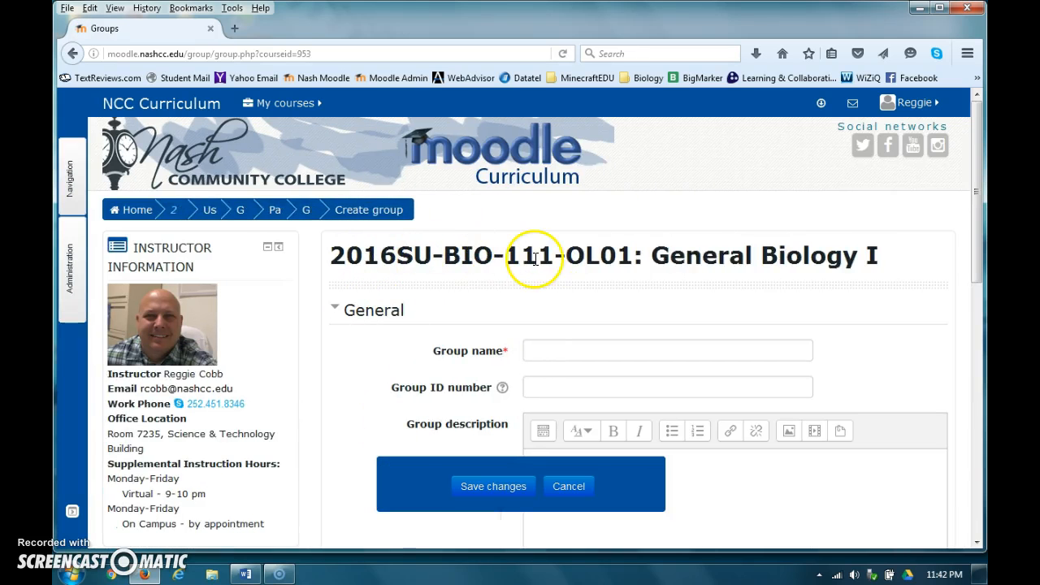
pyautogui.moveTo(566, 255); pyautogui.dragTo(633, 257)
pyautogui.hotkey('ctrl', 'c')
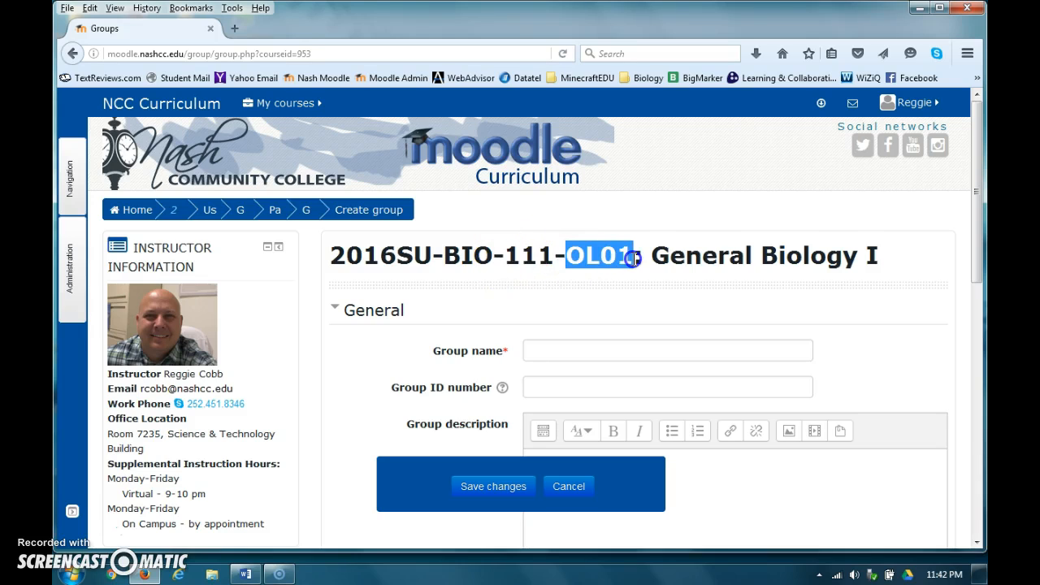
pyautogui.click(633, 258)
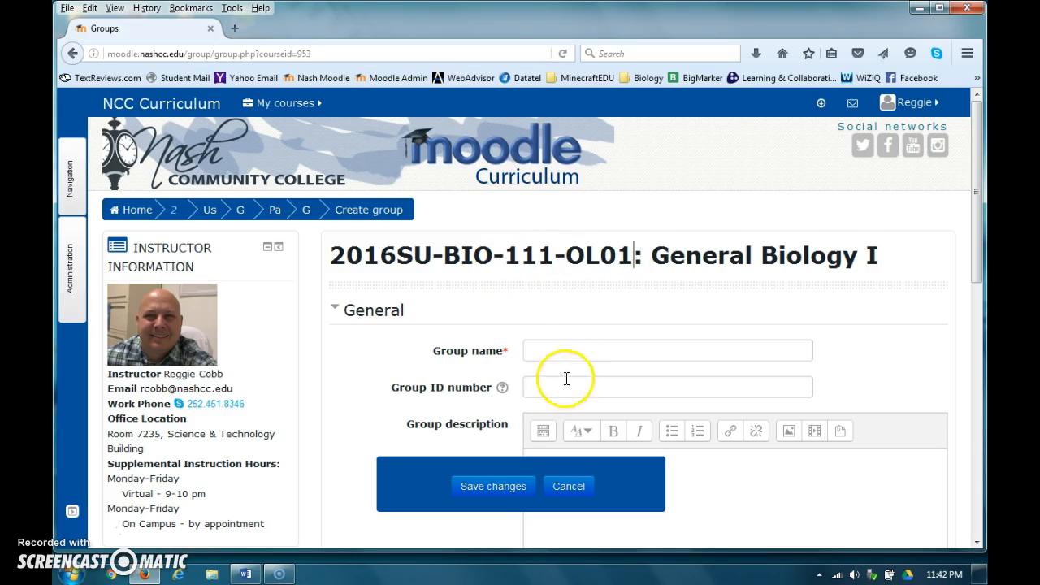
pyautogui.click(573, 349)
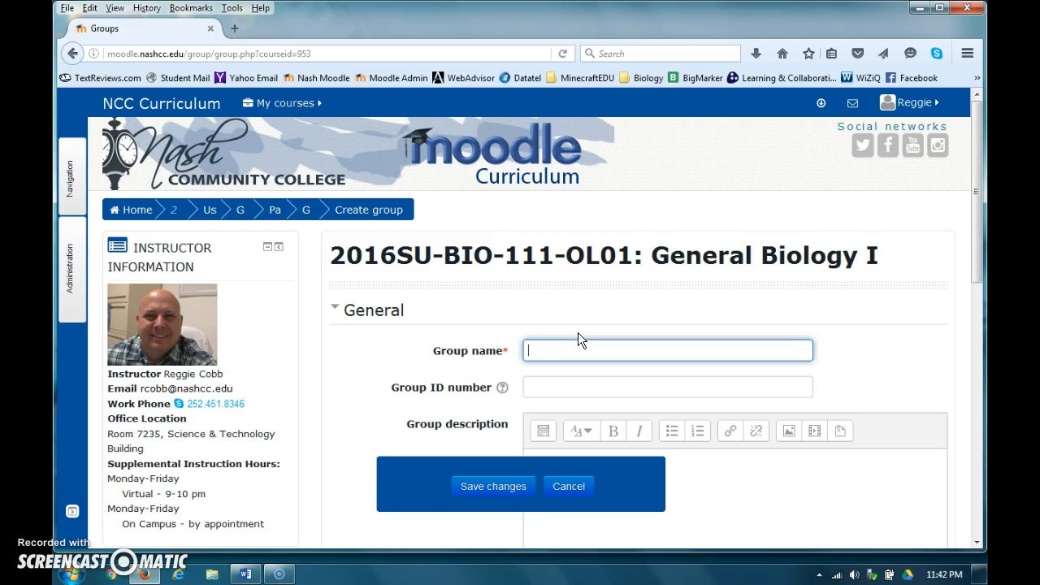
pyautogui.write('Sect')
pyautogui.moveTo(566, 255); pyautogui.dragTo(625, 257)
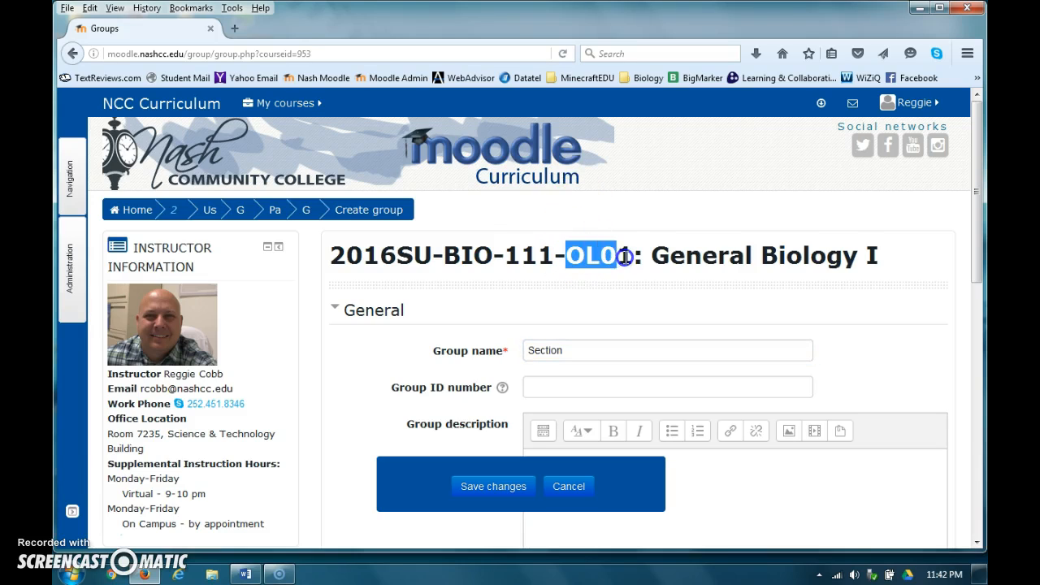
pyautogui.click(593, 350)
pyautogui.hotkey('ctrl', 'v')
pyautogui.click(487, 386)
# Save the new Section OL01 group, leaving its description, enrollment key and picture settings at their defaults
pyautogui.scroll(-3, 443, 372)
pyautogui.scroll(-5, 569, 298)
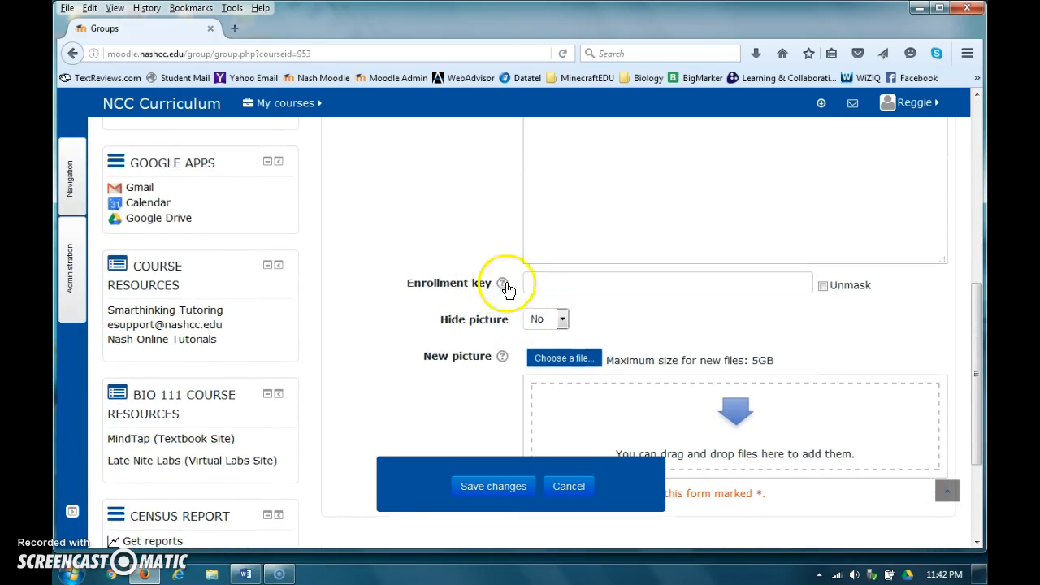
pyautogui.scroll(-2, 504, 390)
pyautogui.click(512, 489)
pyautogui.click(284, 103)
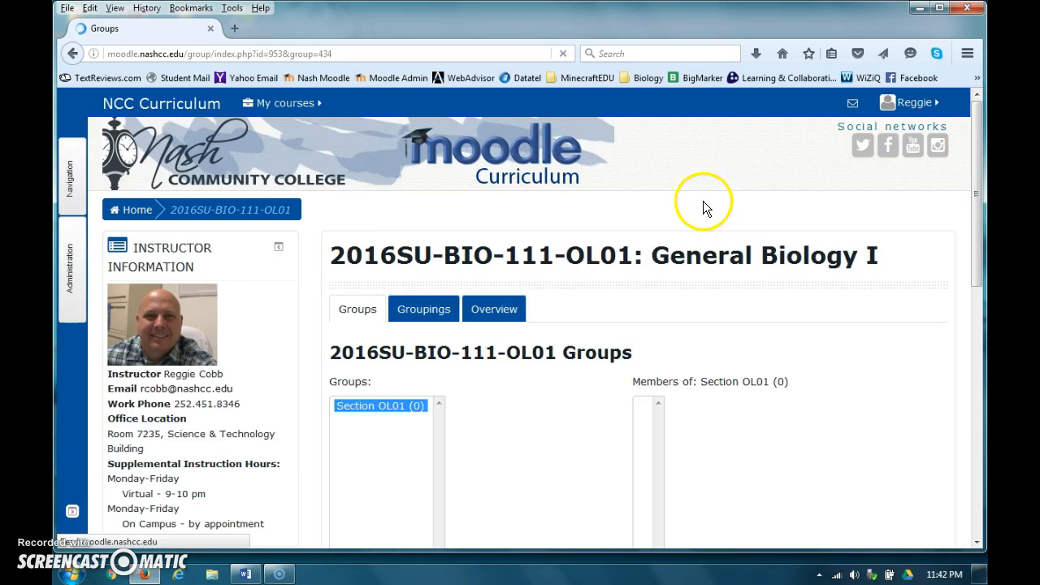
# Create and save a second course group named "Section OL05" for the subsequent section
pyautogui.scroll(-5, 402, 390)
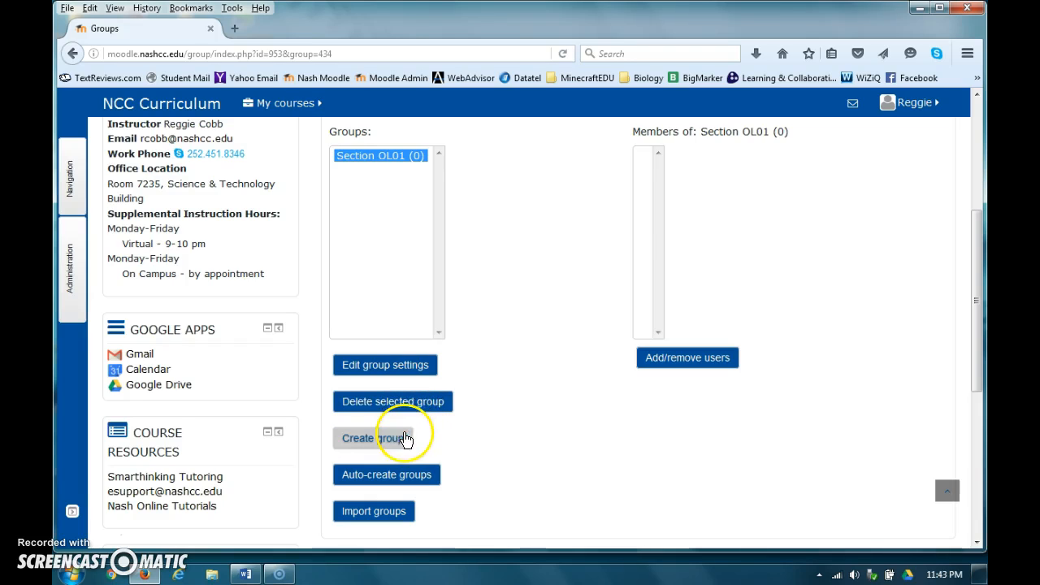
pyautogui.click(406, 439)
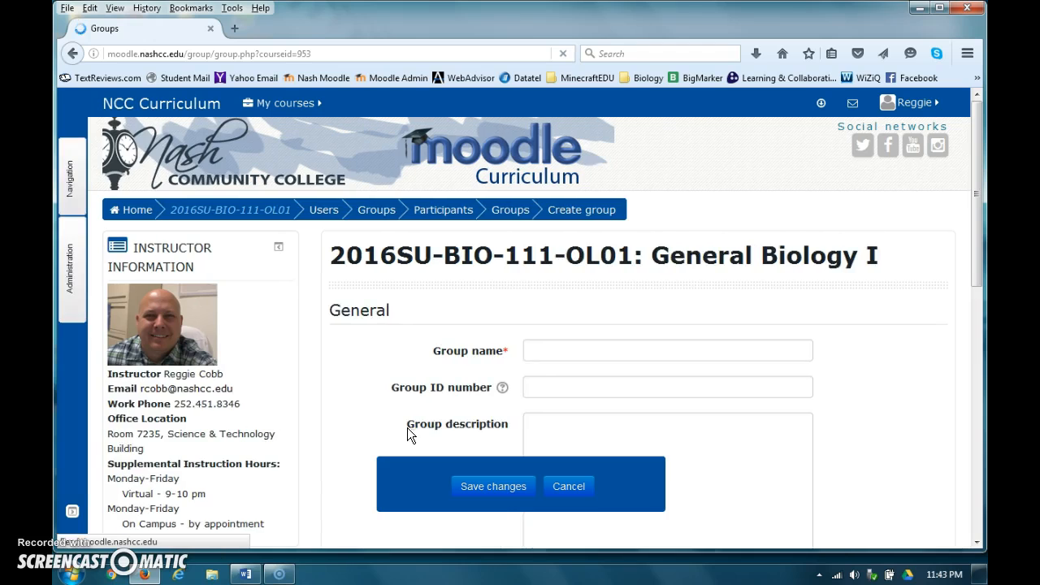
pyautogui.click(563, 348)
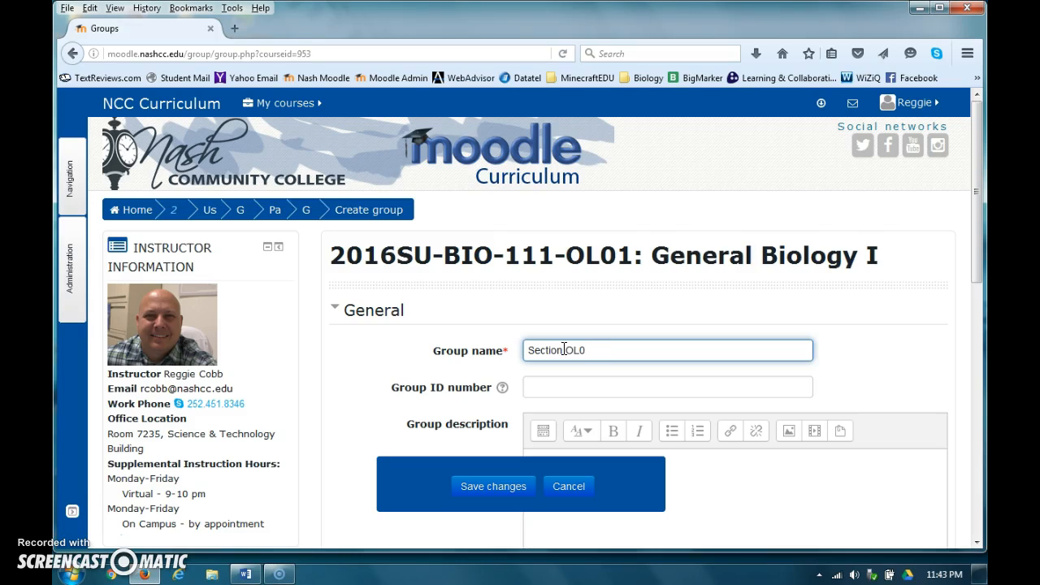
pyautogui.write('Section OL05')
pyautogui.click(587, 309)
pyautogui.click(526, 487)
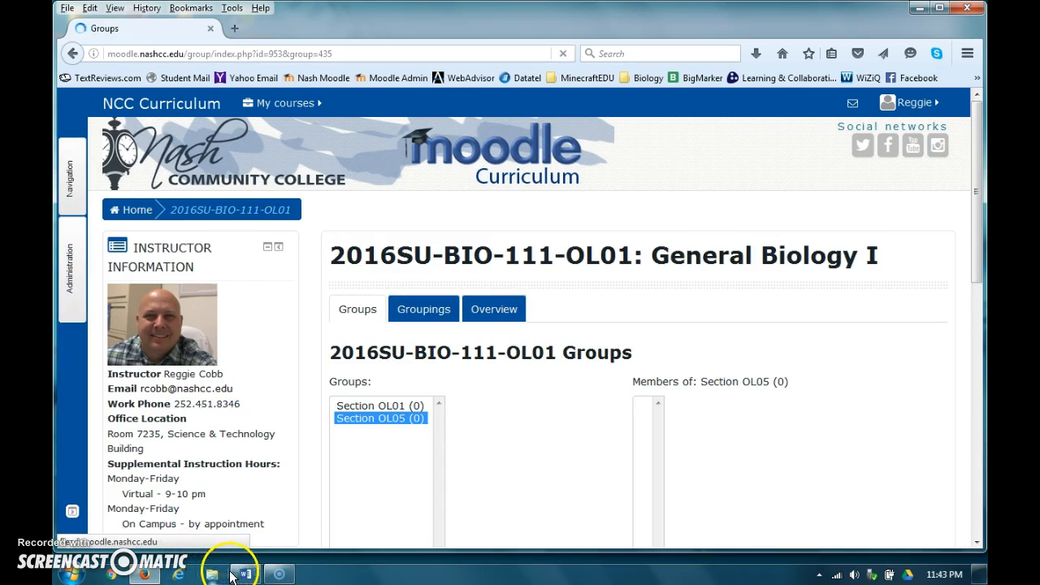
# Check the next task in the Word meta-linking checklist and return to the Moodle groups page
pyautogui.click(240, 573)
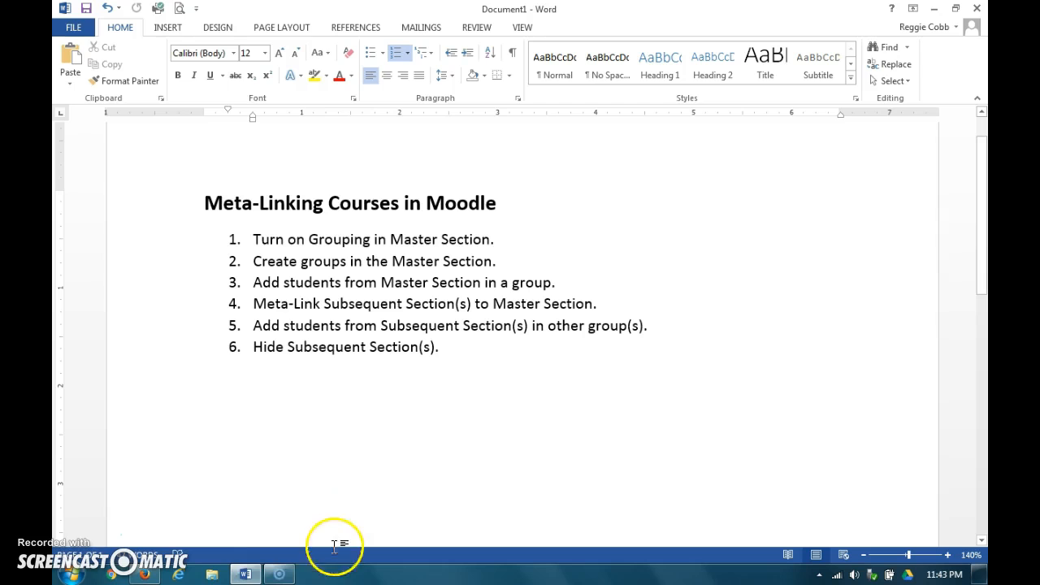
pyautogui.click(246, 577)
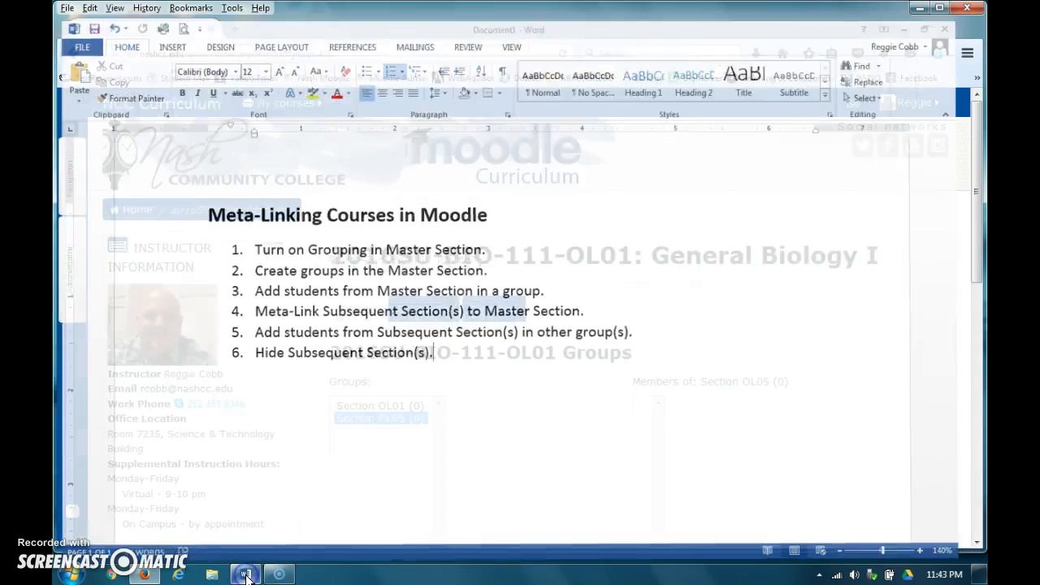
pyautogui.scroll(-3, 550, 457)
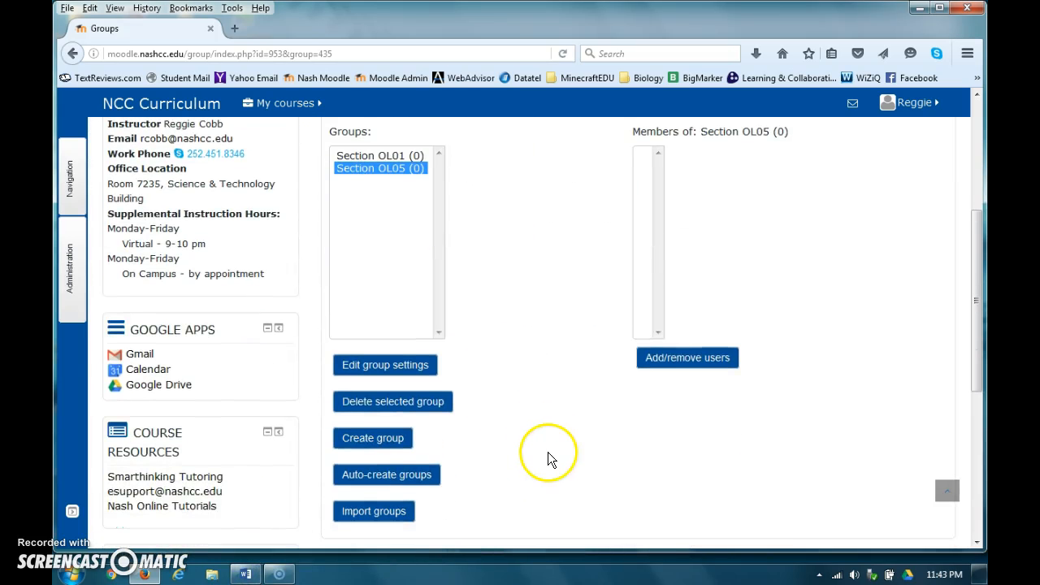
pyautogui.click(676, 363)
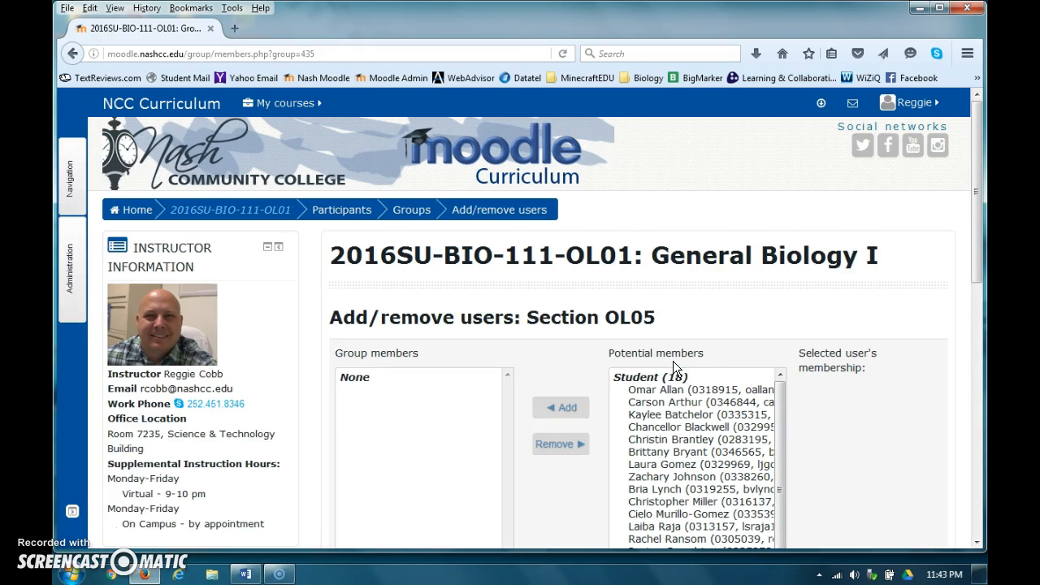
pyautogui.scroll(-3, 673, 360)
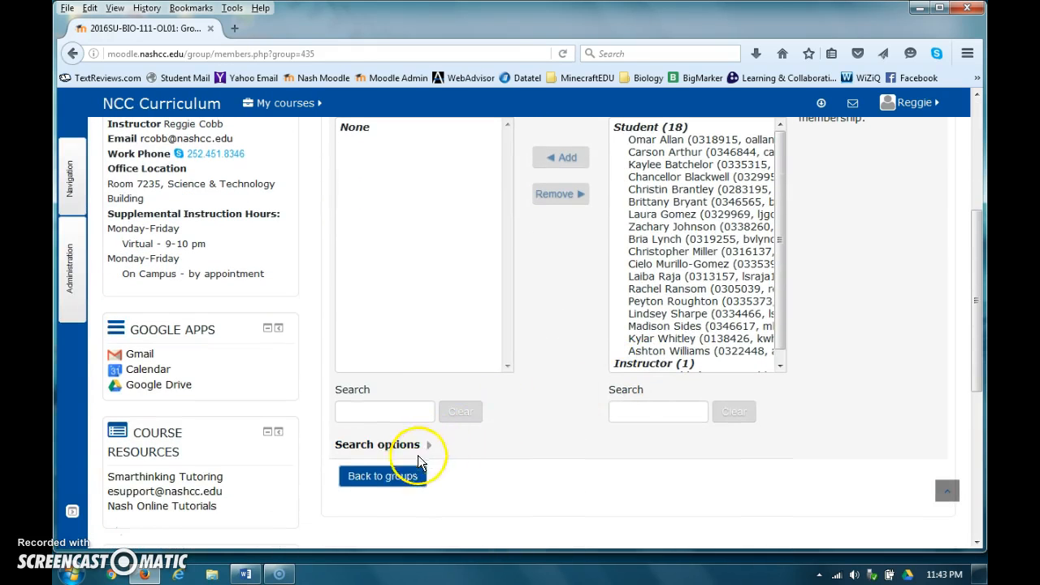
pyautogui.click(383, 477)
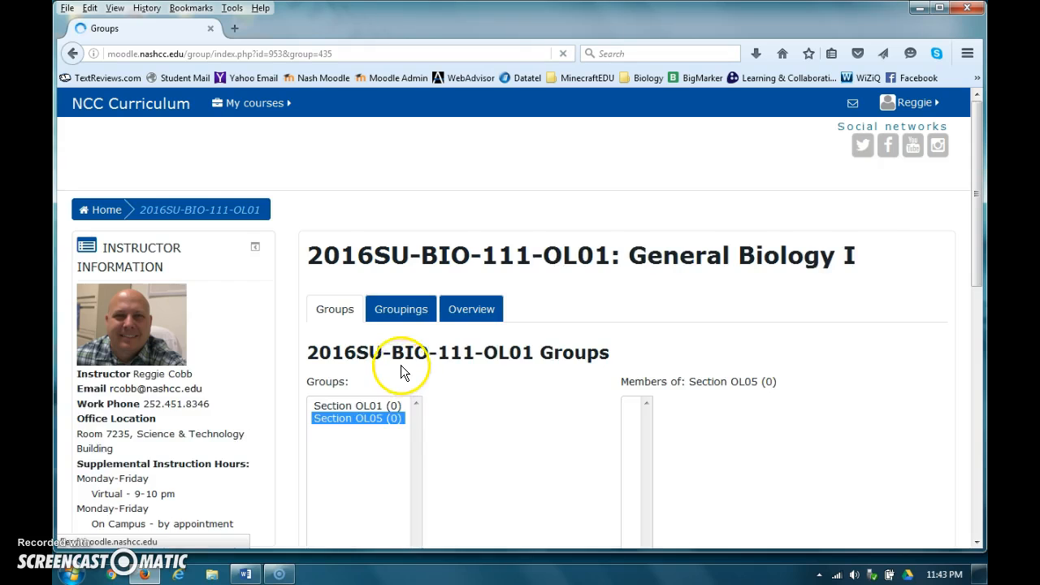
# Open the add/remove users page for the Section OL01 group
pyautogui.click(397, 406)
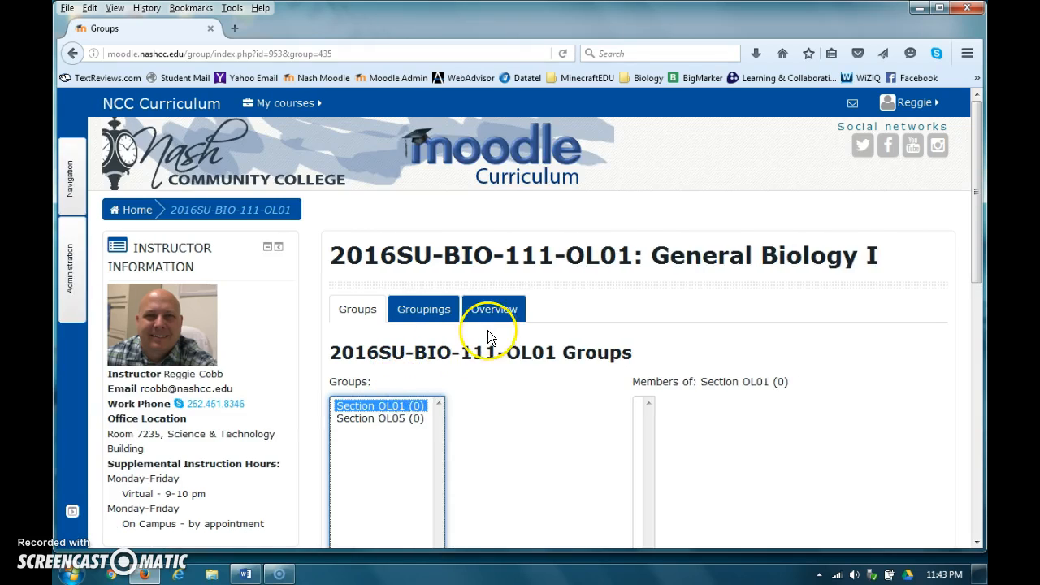
pyautogui.scroll(-3, 680, 413)
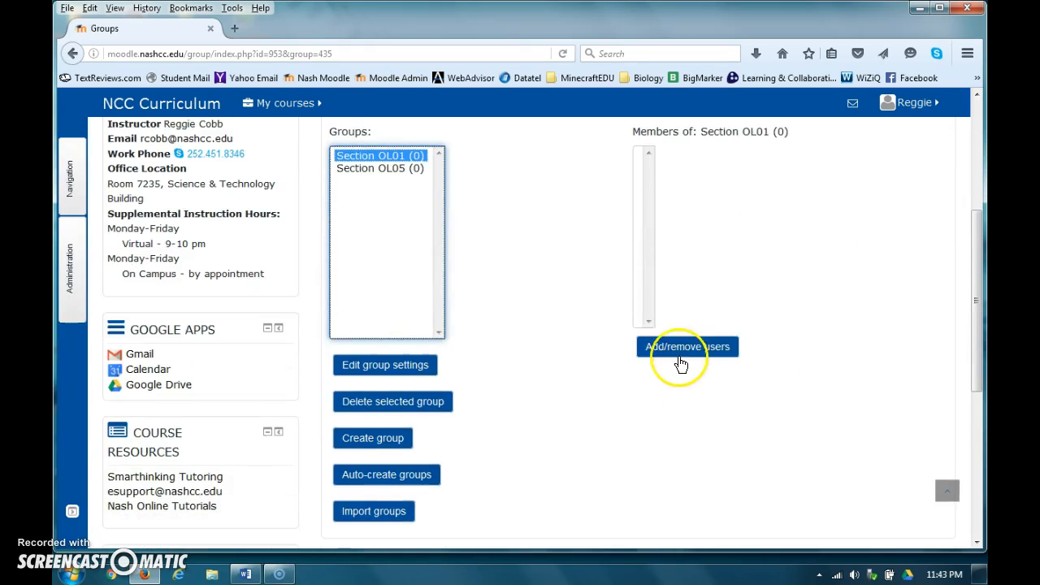
pyautogui.click(679, 348)
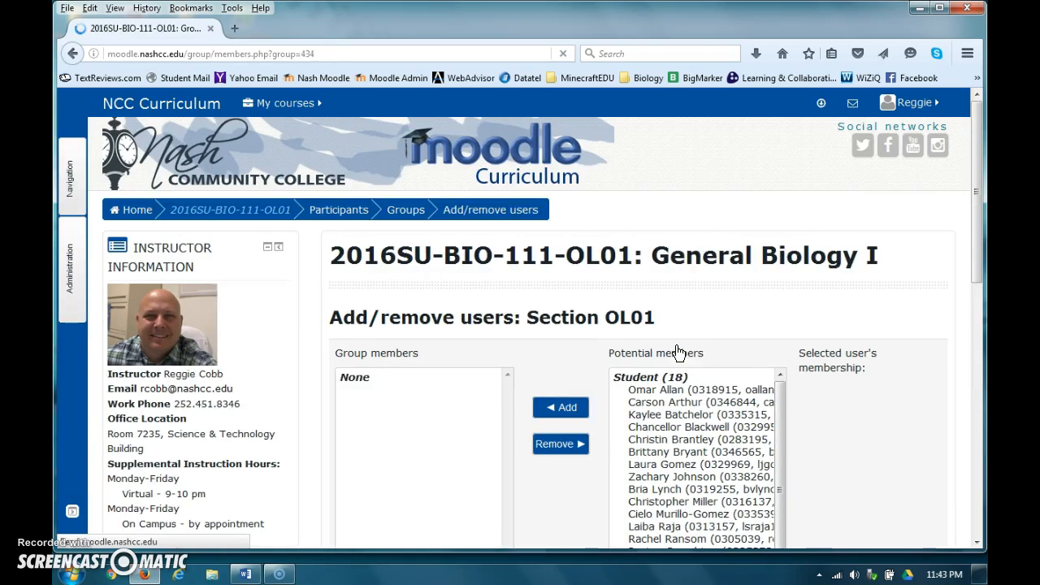
# Select every student in the potential members list, excluding the instructor, and add them to the Section OL01 group
pyautogui.click(633, 391)
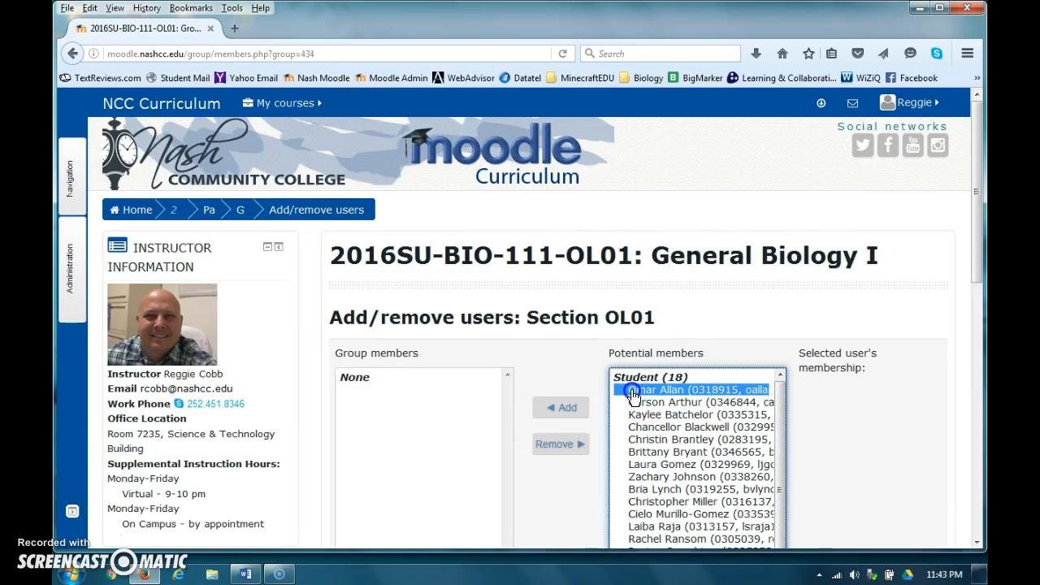
pyautogui.scroll(-1, 634, 396)
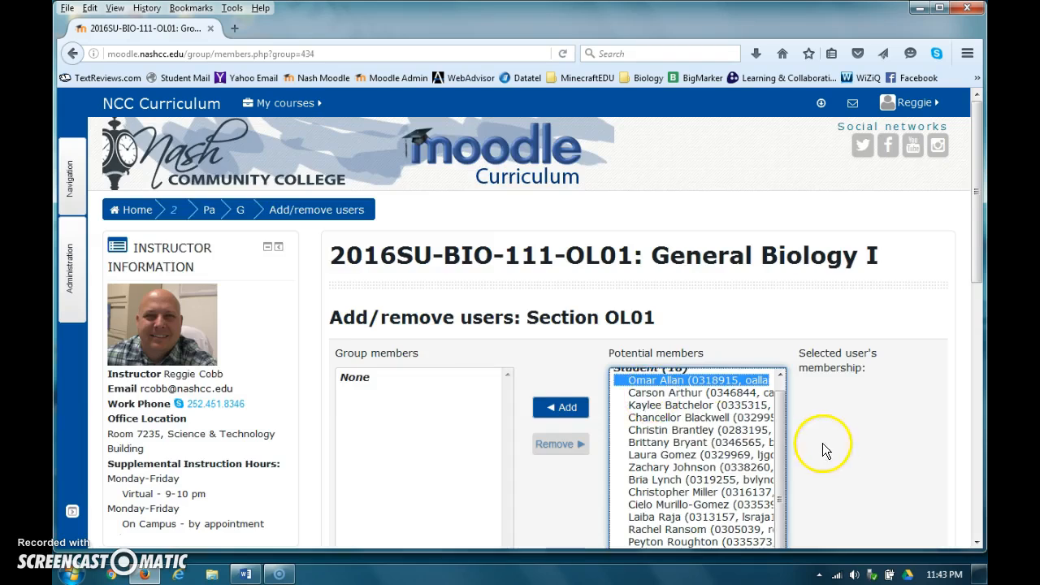
pyautogui.scroll(-4, 823, 443)
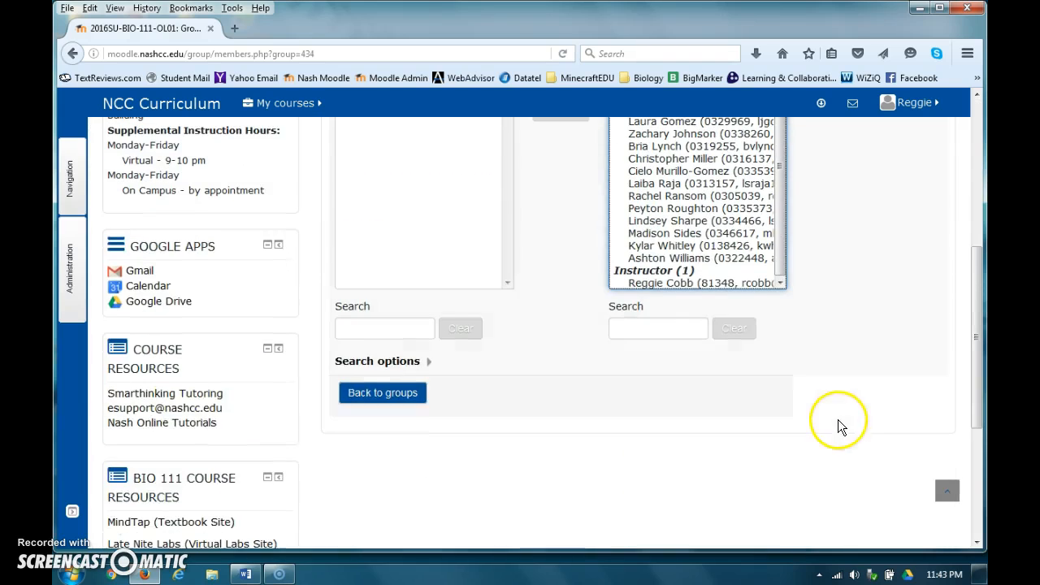
pyautogui.keyDown('shift'); pyautogui.click(646, 260); pyautogui.keyUp('shift')
pyautogui.scroll(2, 673, 283)
pyautogui.scroll(5, 671, 275)
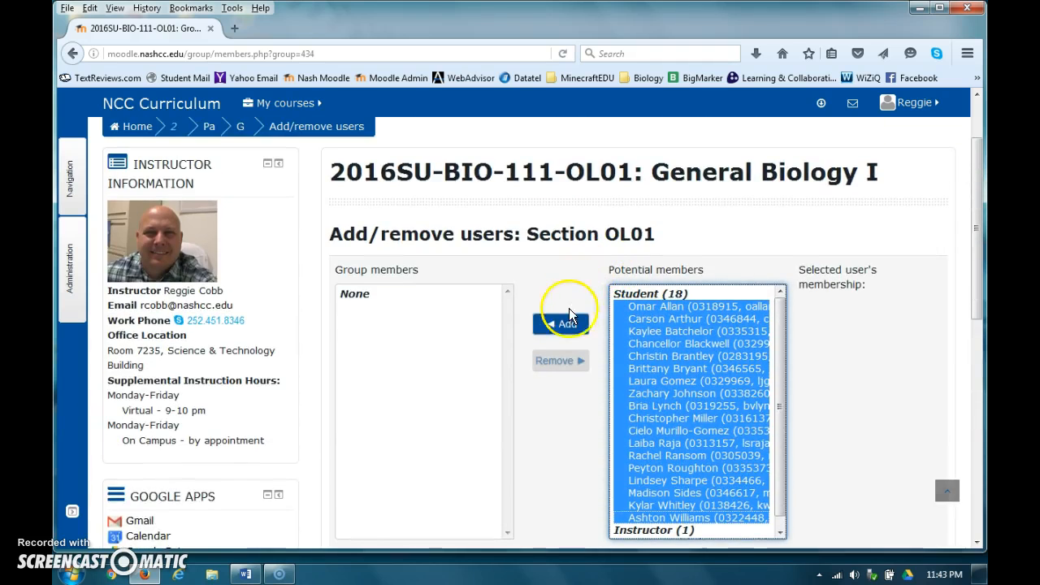
pyautogui.click(569, 326)
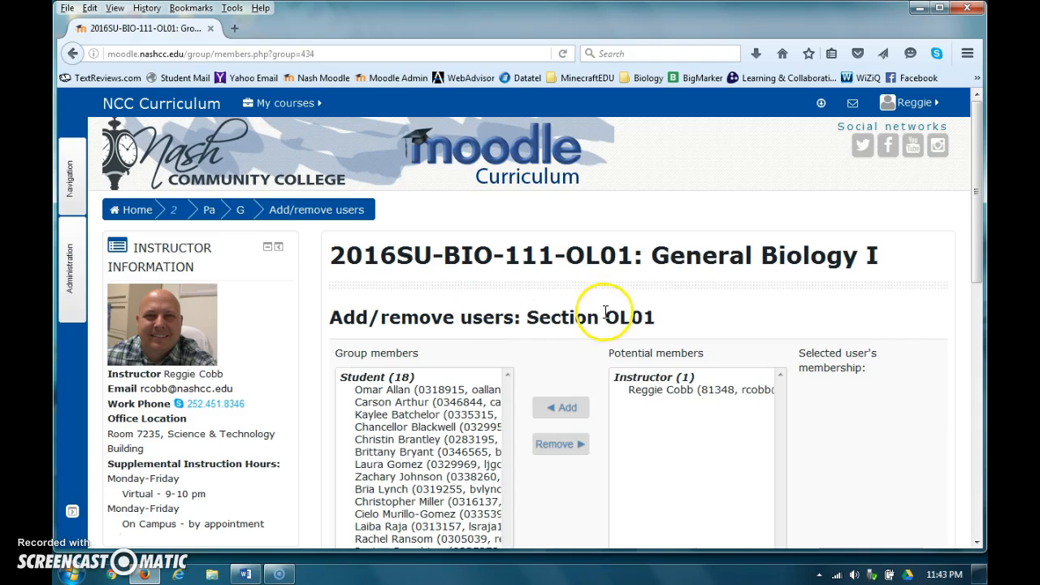
# Review the Section OL01 group member list and return to the course's groups page
pyautogui.scroll(-2, 654, 333)
pyautogui.scroll(-2, 657, 341)
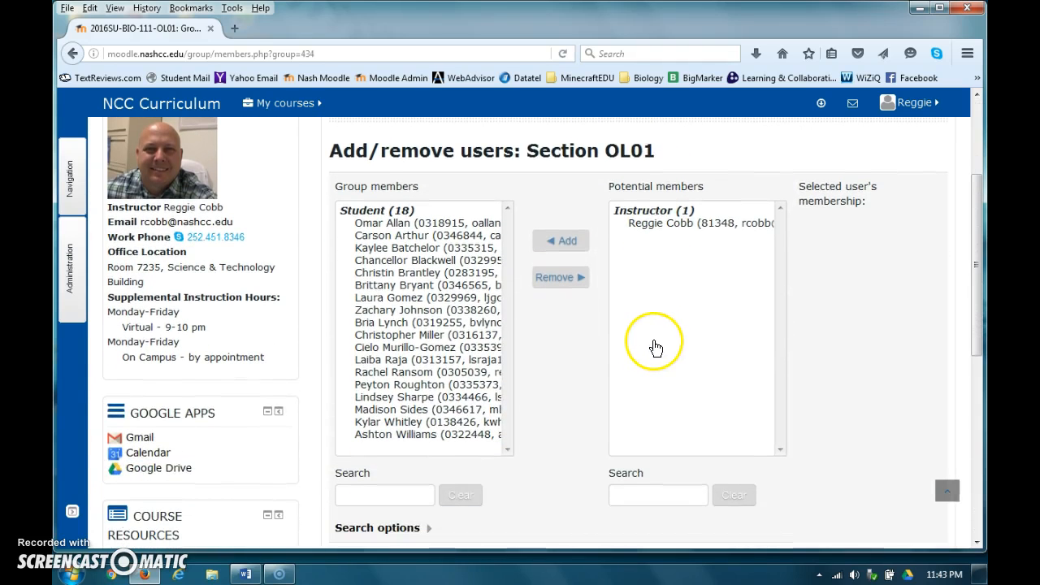
pyautogui.scroll(-4, 656, 342)
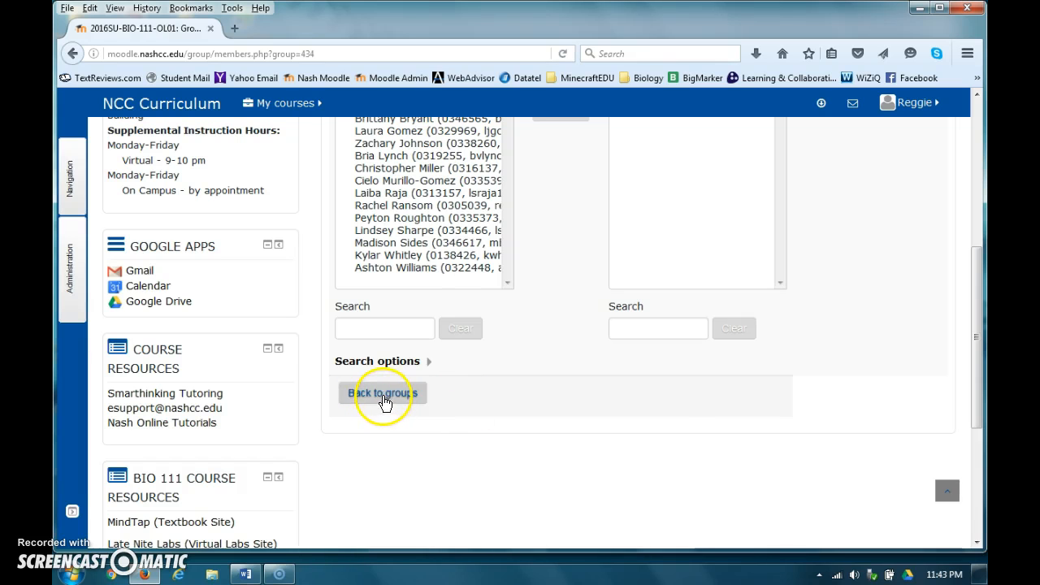
pyautogui.scroll(5, 506, 388)
pyautogui.scroll(-1, 506, 385)
pyautogui.scroll(-2, 505, 386)
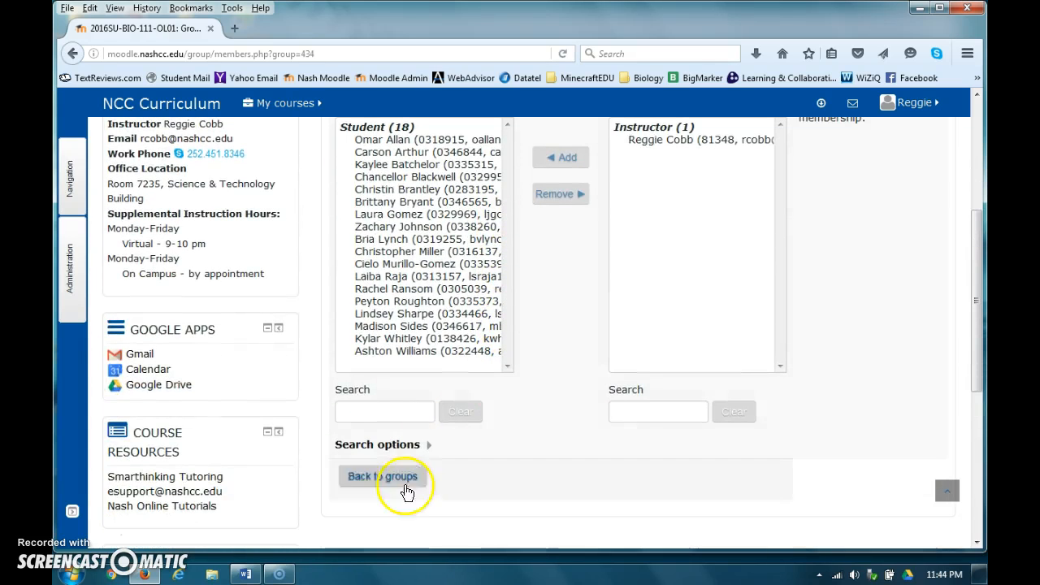
pyautogui.click(391, 476)
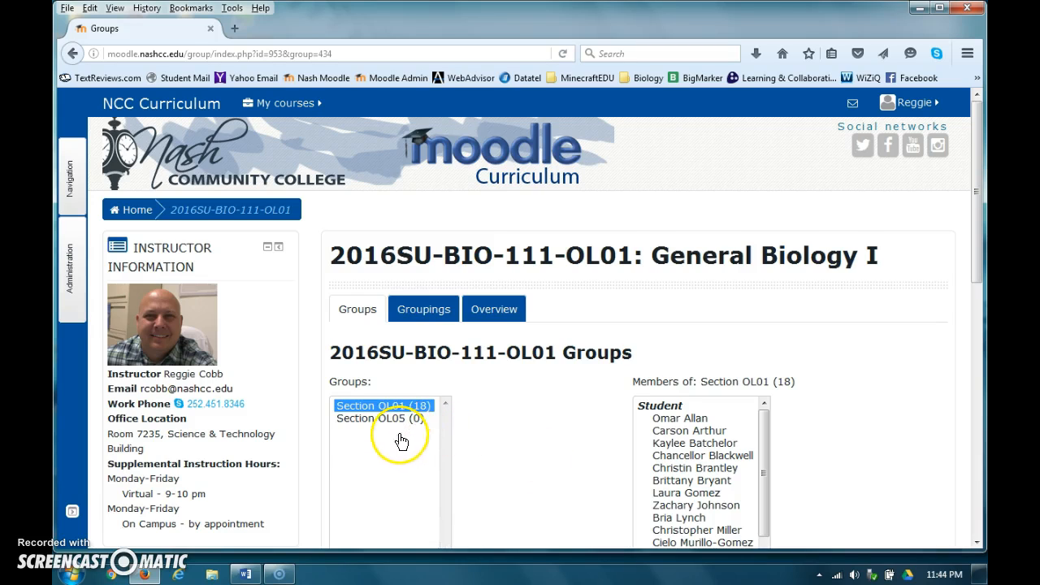
# Switch to the Word checklist to read the next meta-linking task, and come back to Moodle in the browser
pyautogui.click(247, 574)
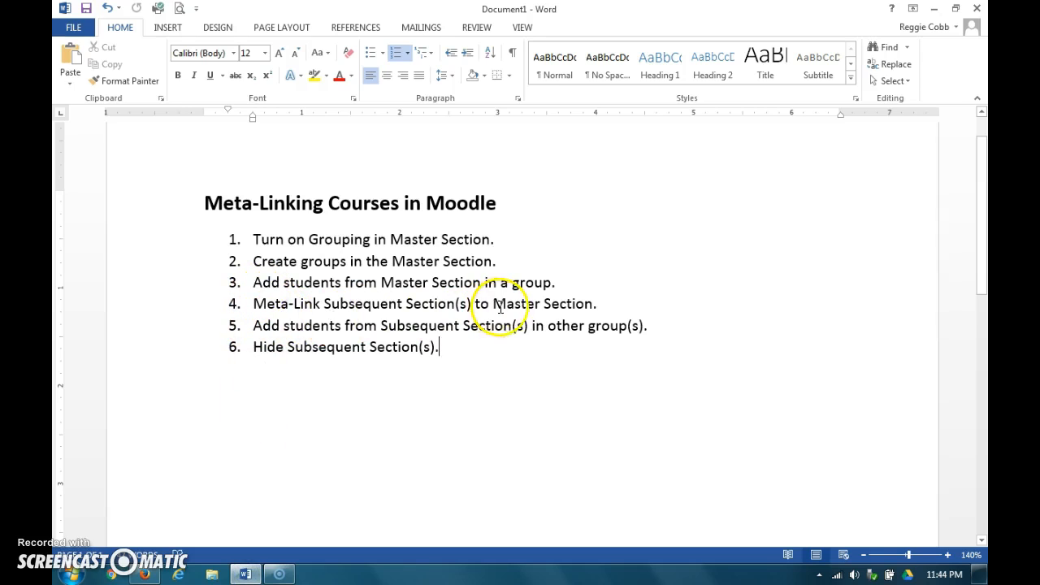
pyautogui.click(244, 575)
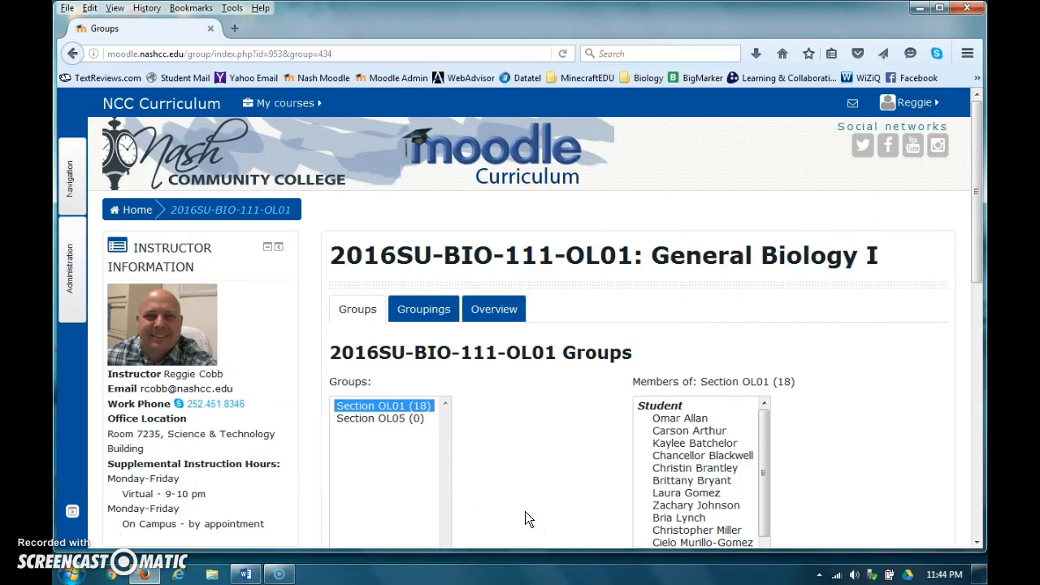
pyautogui.scroll(-3, 526, 506)
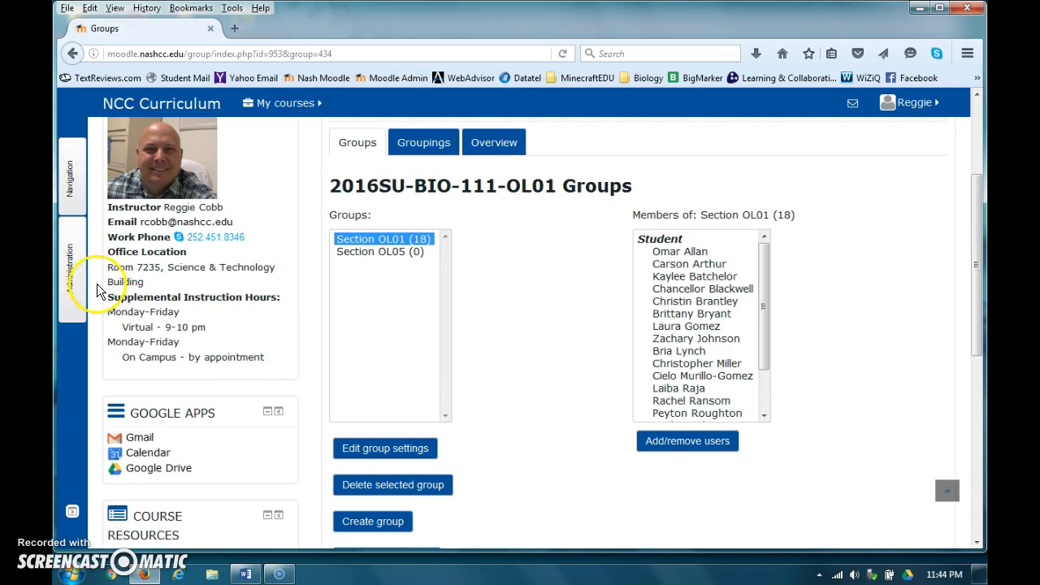
pyautogui.scroll(3, 325, 256)
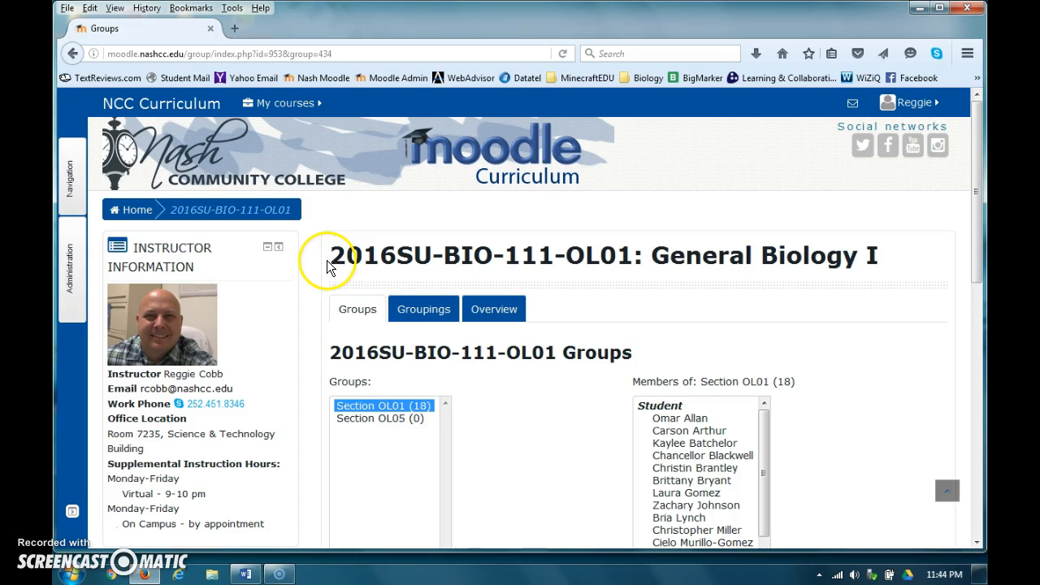
# Go to the 2016SU-BIO-111-OL01 course home and open its enrollment methods page
pyautogui.click(189, 213)
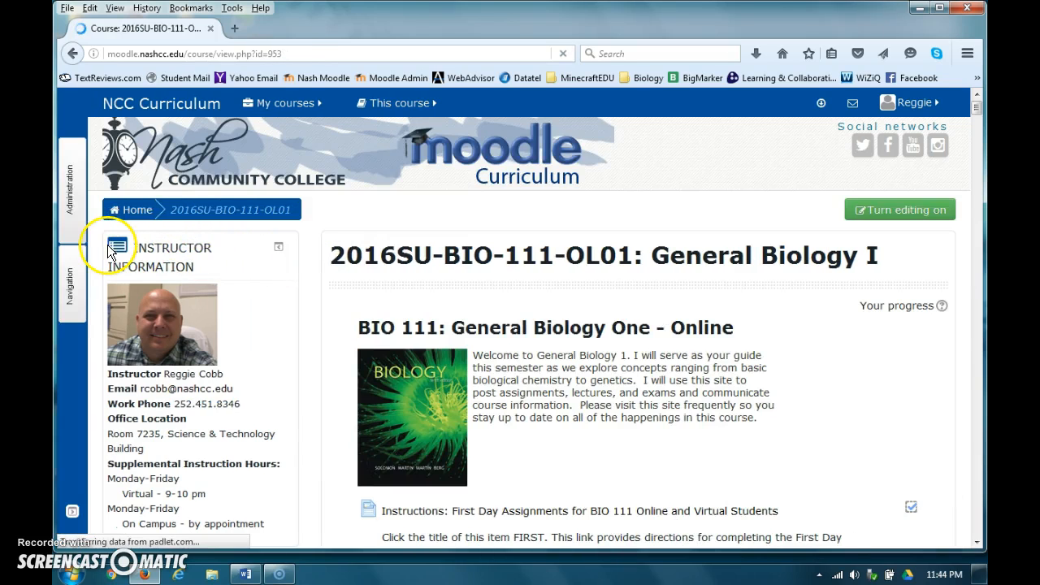
pyautogui.click(72, 195)
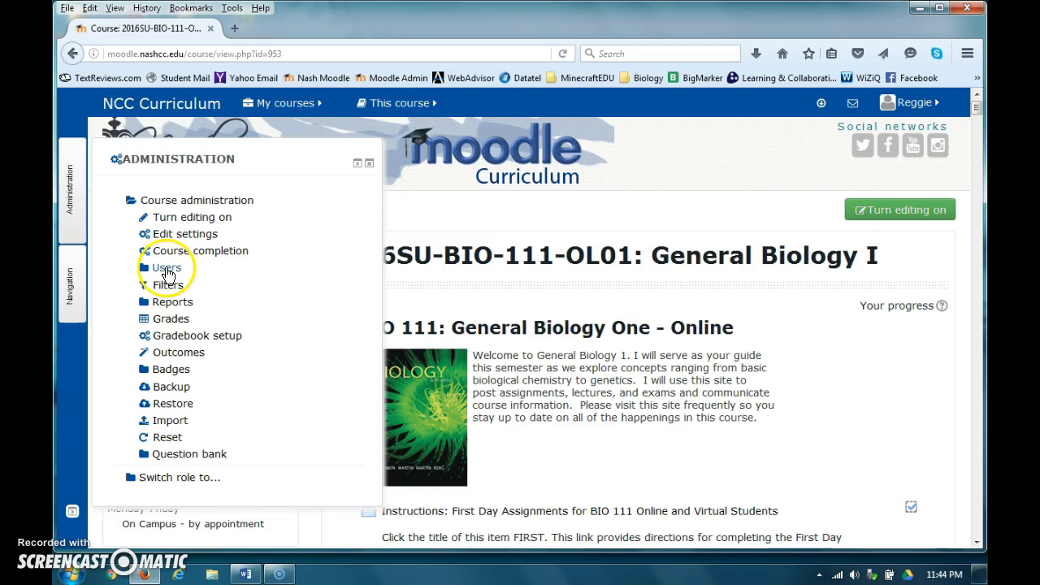
pyautogui.click(168, 274)
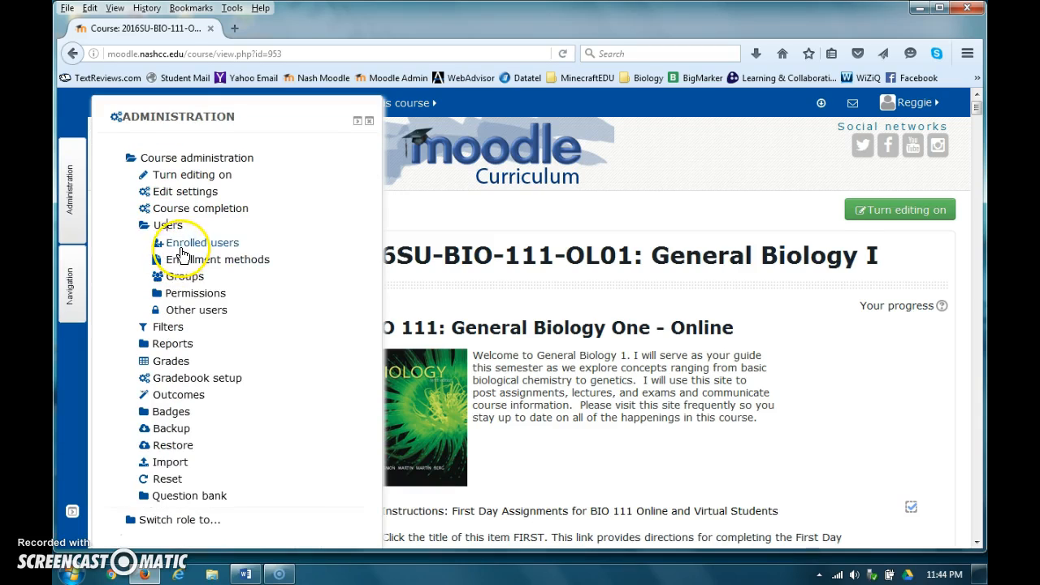
pyautogui.click(219, 263)
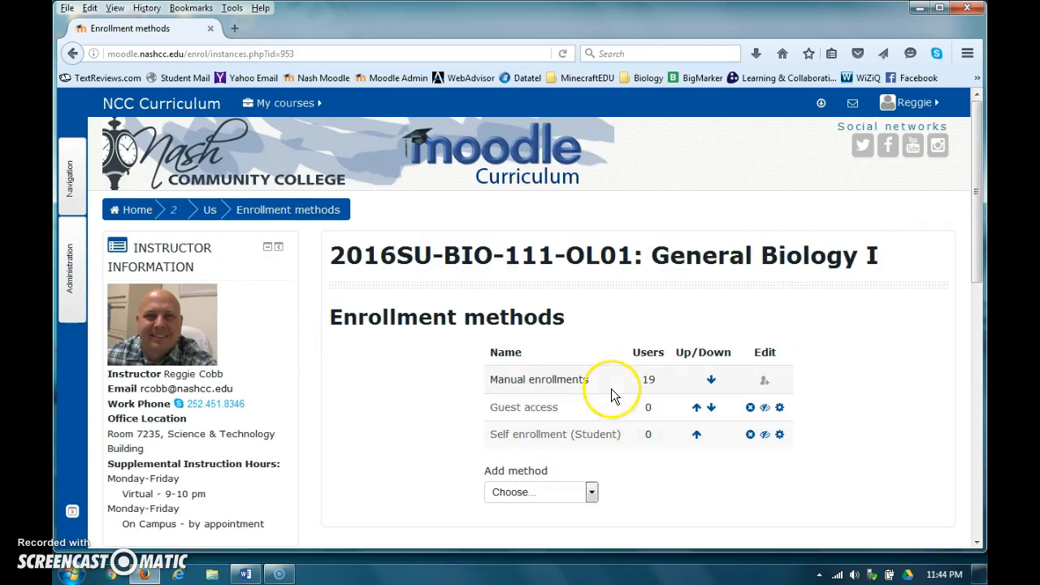
# Start adding a Course meta link enrollment method to the master course
pyautogui.scroll(-2, 633, 475)
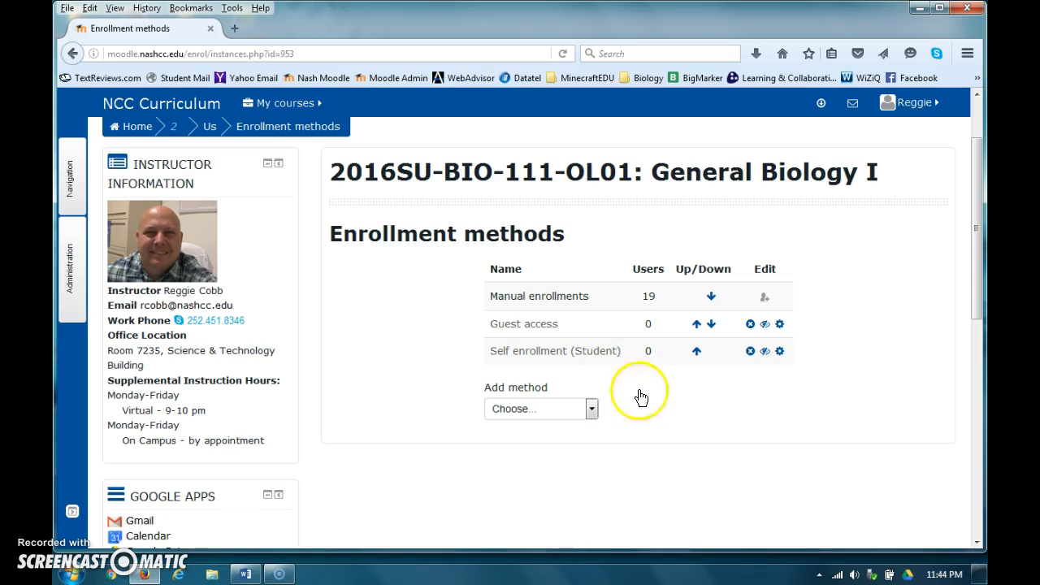
pyautogui.click(593, 410)
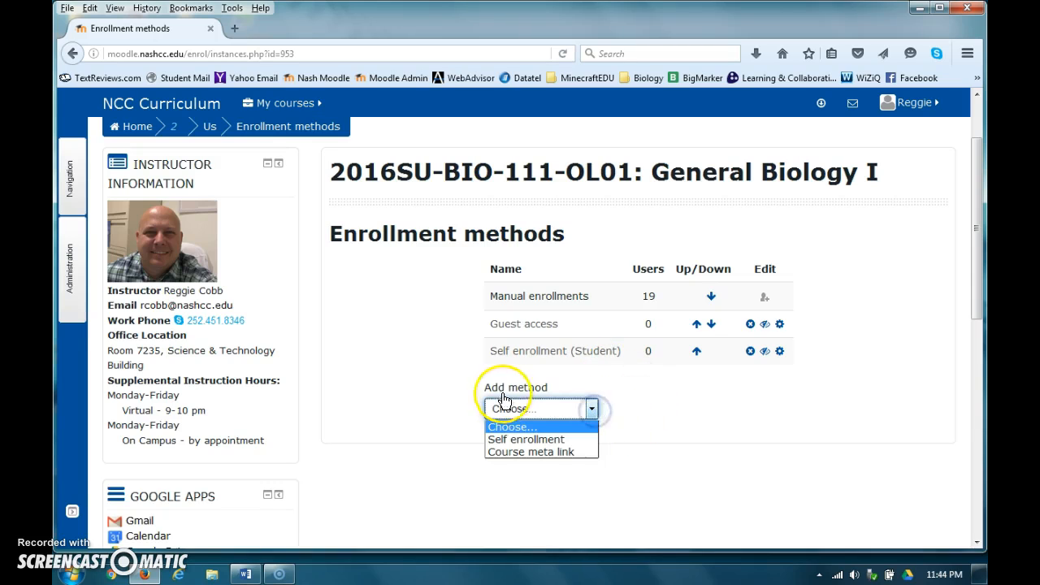
pyautogui.click(528, 453)
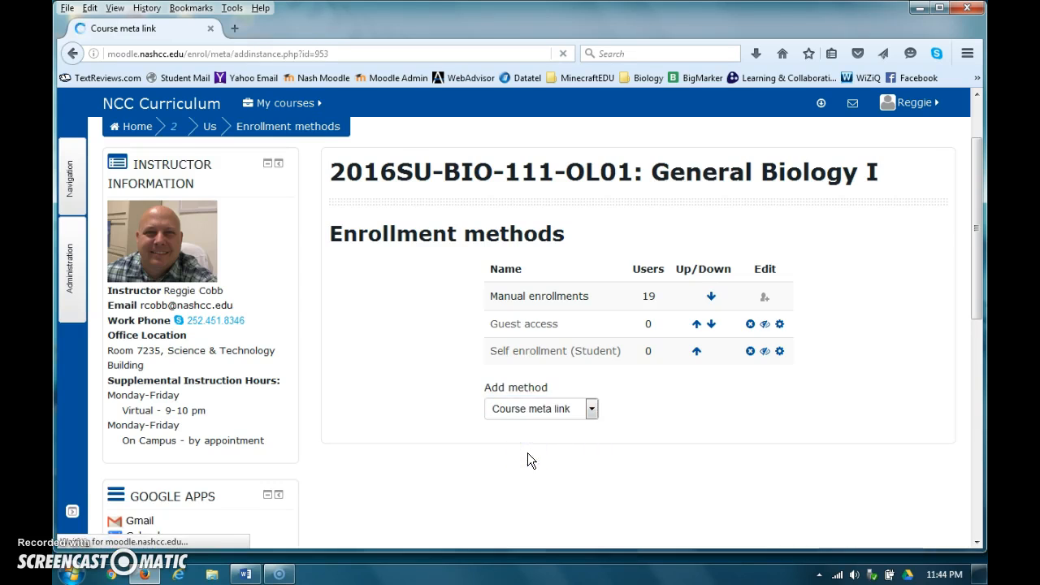
pyautogui.scroll(-2, 756, 410)
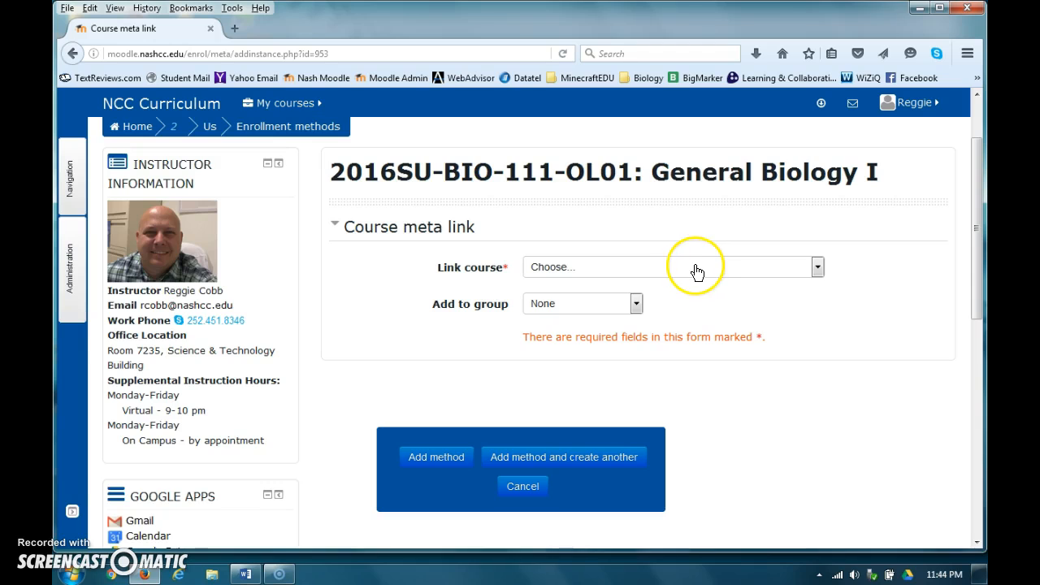
# Link the course 2016FA-BIO-111-OL05: General Biology I, assign its students to group Section OL05, and add the method
pyautogui.click(696, 268)
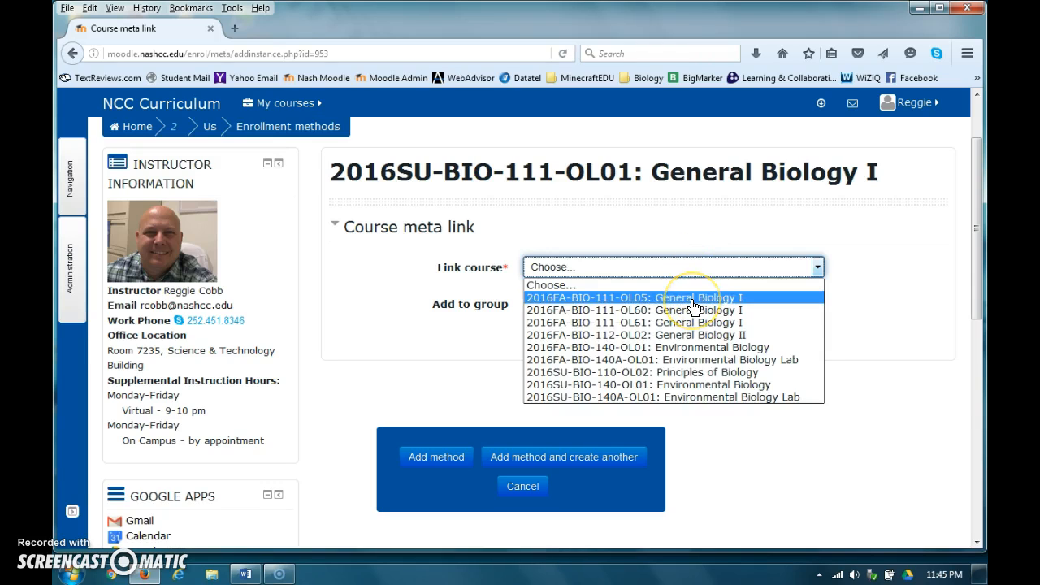
pyautogui.click(694, 299)
pyautogui.click(636, 304)
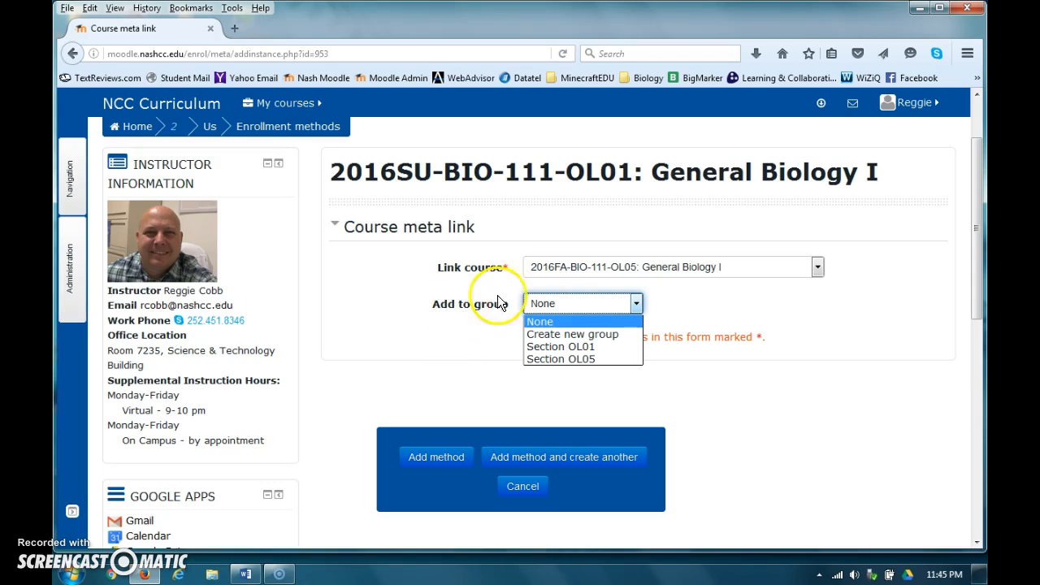
pyautogui.press('Down')
pyautogui.press('Down')
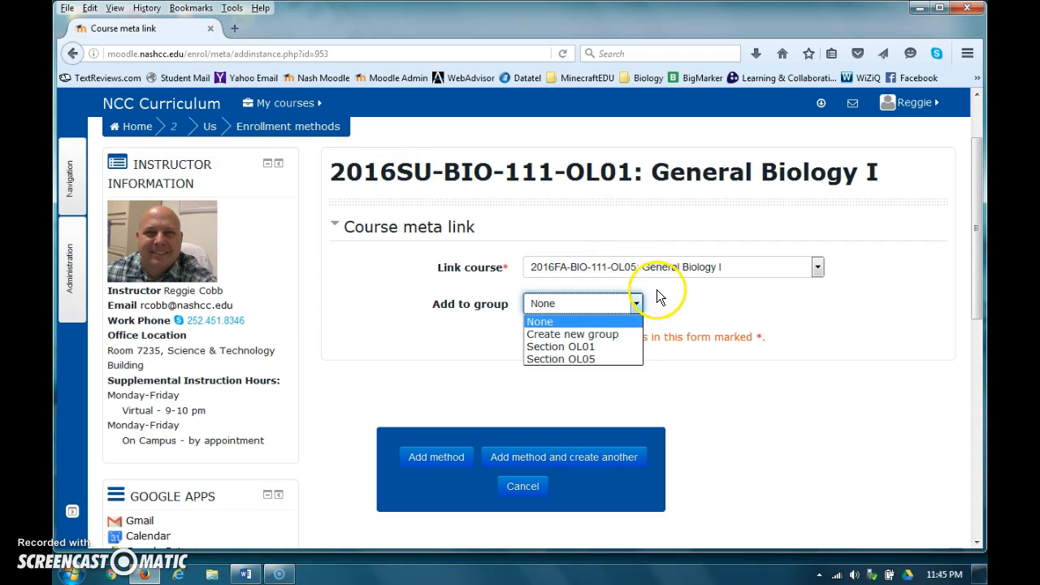
pyautogui.click(592, 361)
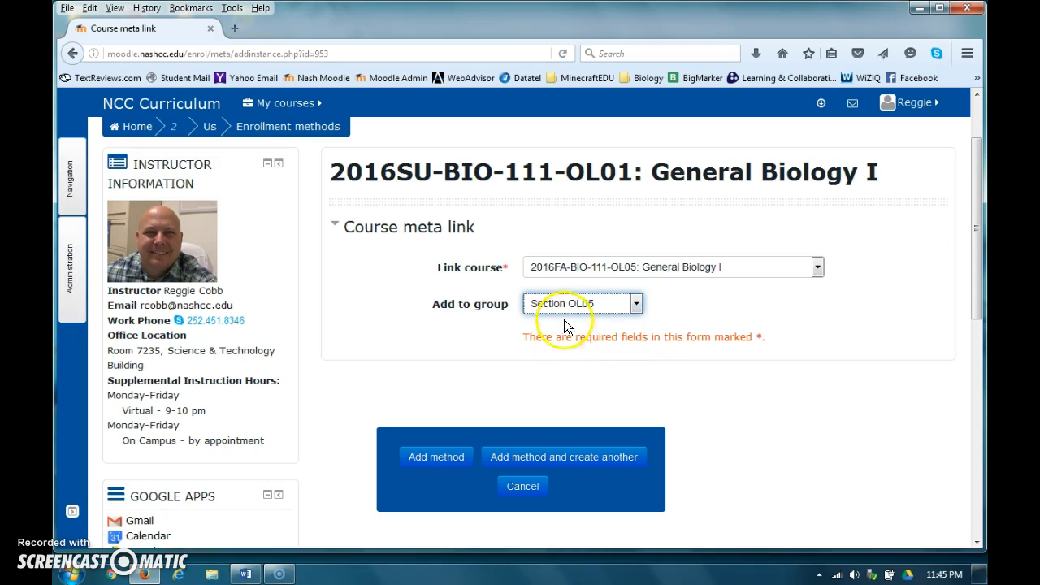
pyautogui.click(454, 461)
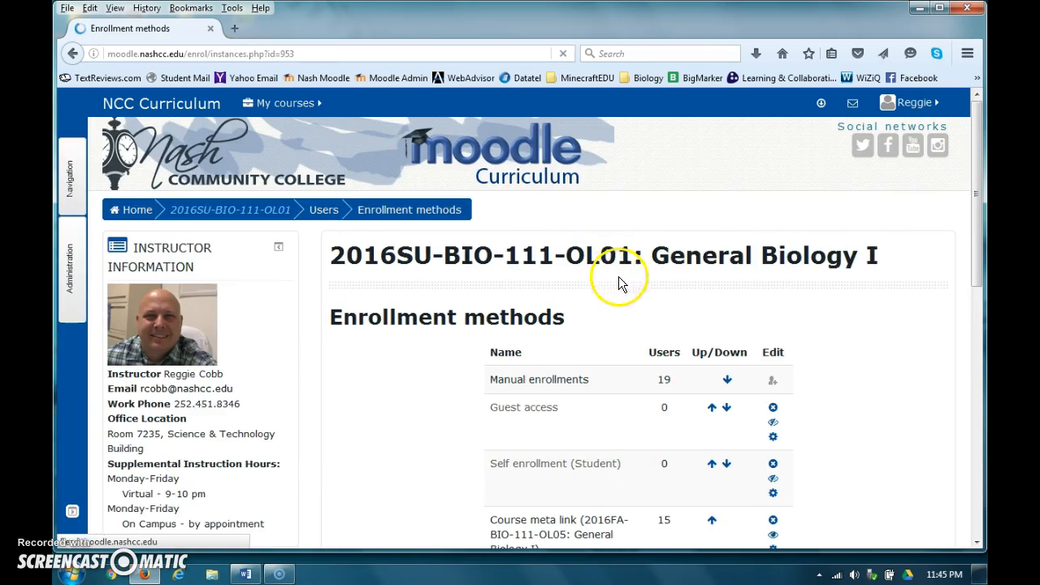
# Open the course's groups page from the enrollment methods page and examine the members of the Section OL01 group
pyautogui.scroll(-2, 615, 353)
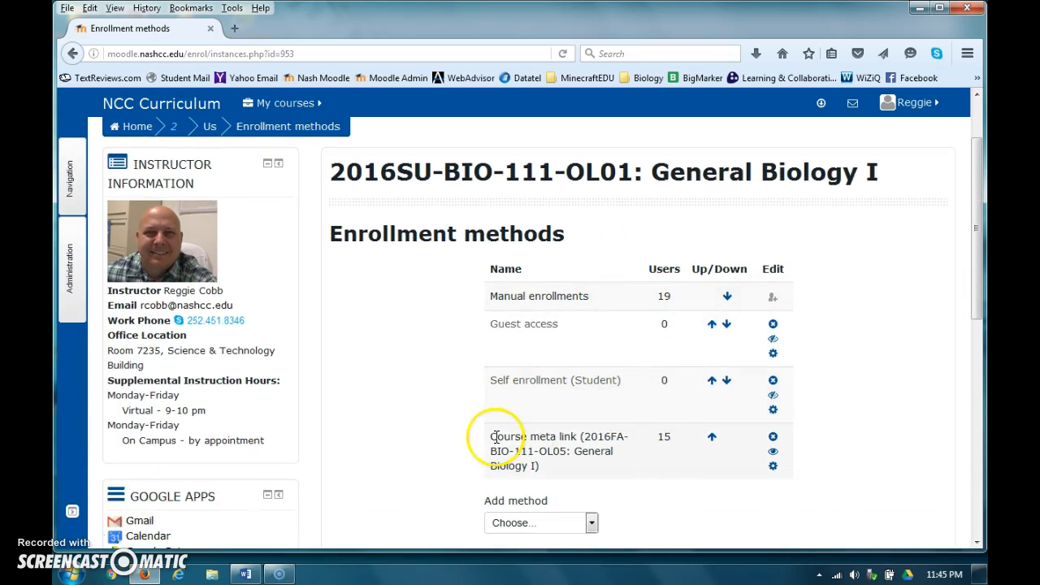
pyautogui.click(70, 181)
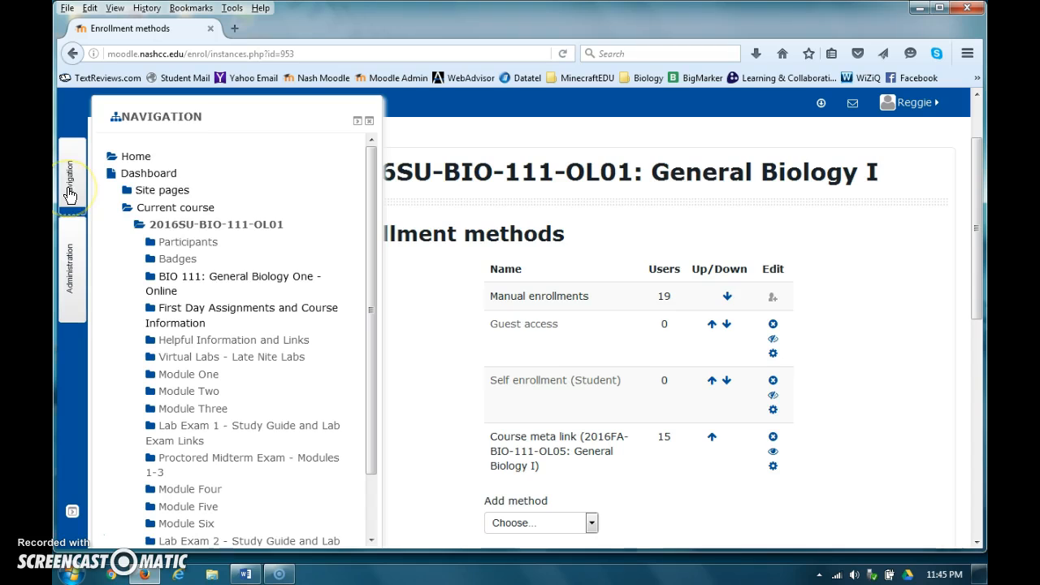
pyautogui.click(80, 254)
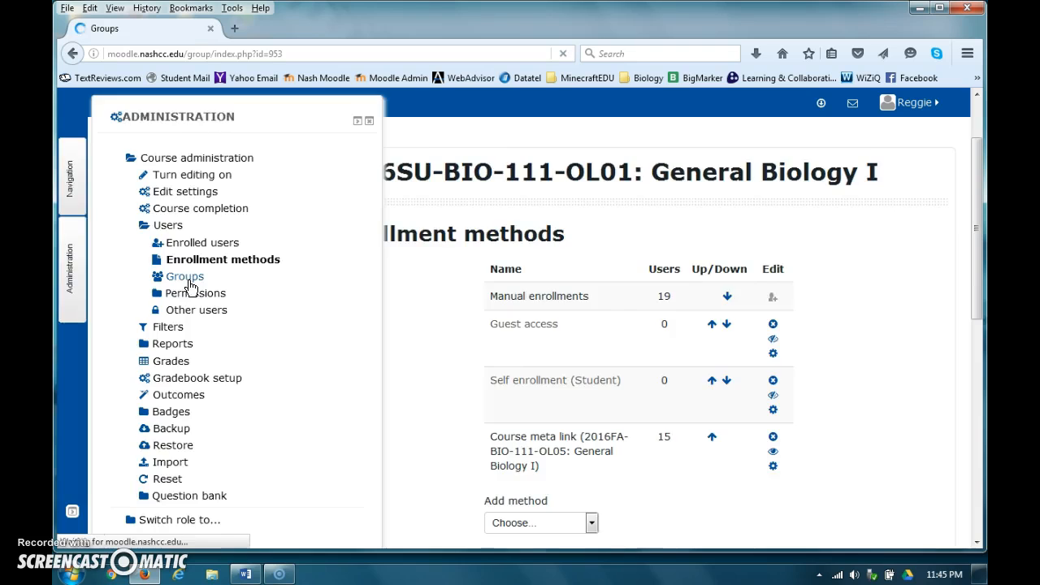
pyautogui.scroll(-3, 504, 366)
pyautogui.scroll(-1, 488, 355)
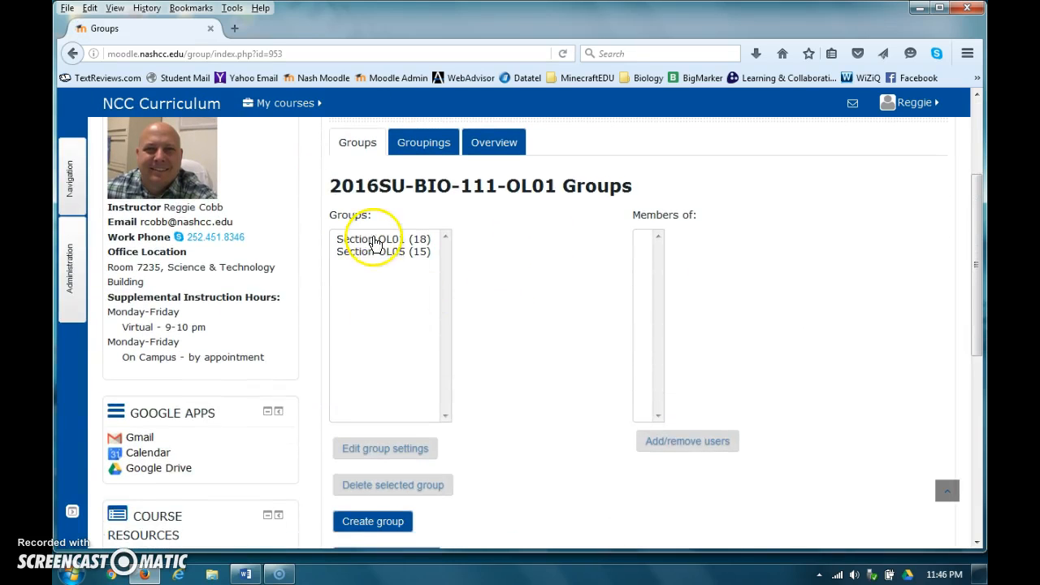
pyautogui.click(382, 239)
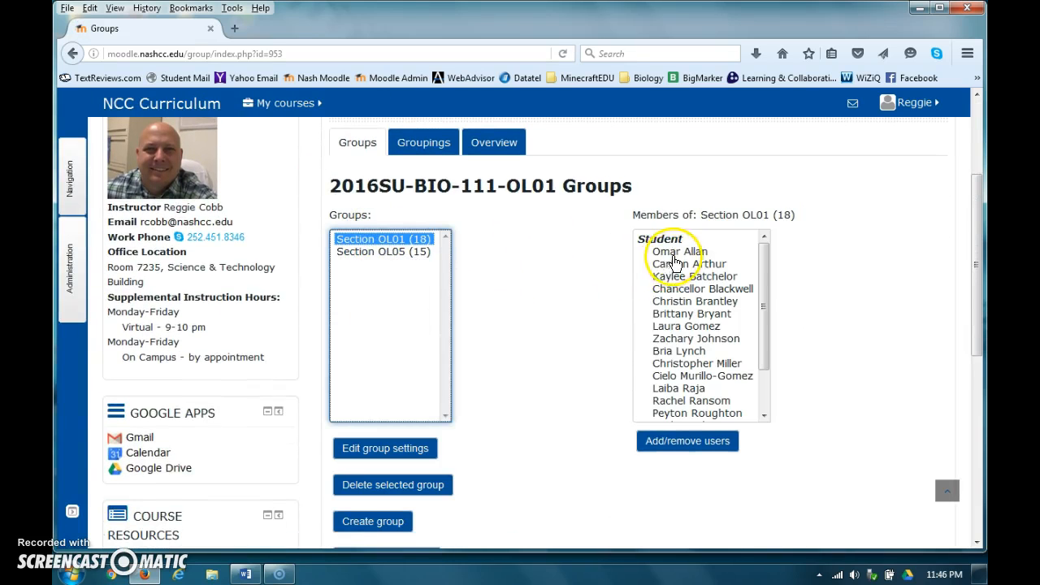
pyautogui.scroll(-3, 687, 304)
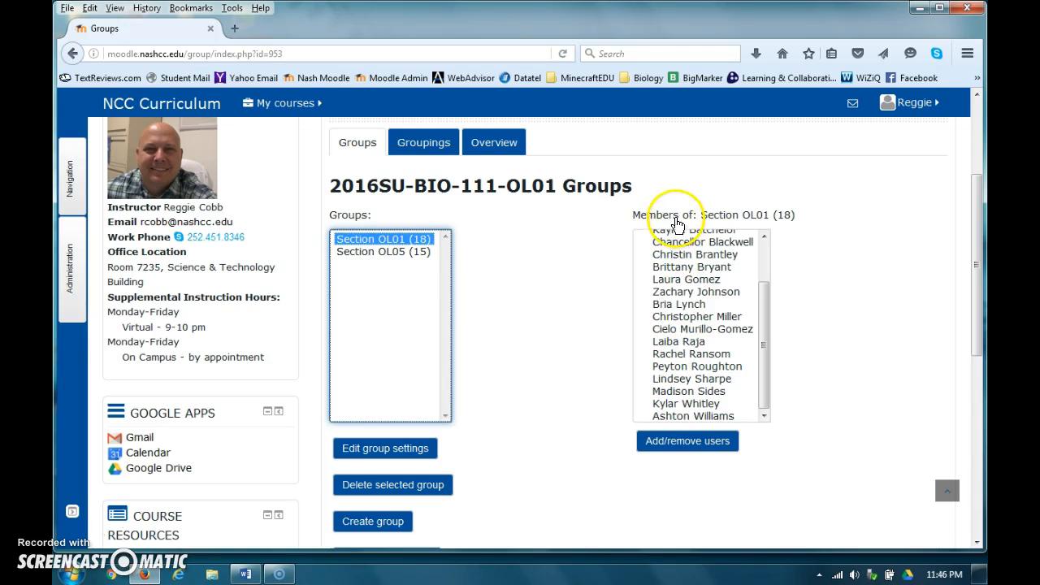
# Examine the members of the Section OL05 group and open the course's grader report
pyautogui.click(395, 252)
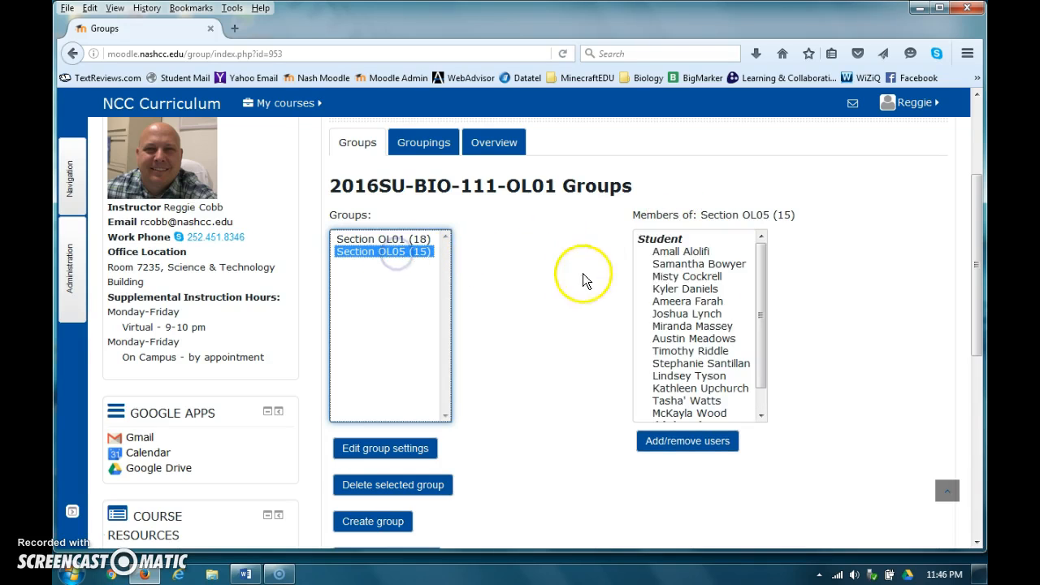
pyautogui.scroll(-1, 683, 257)
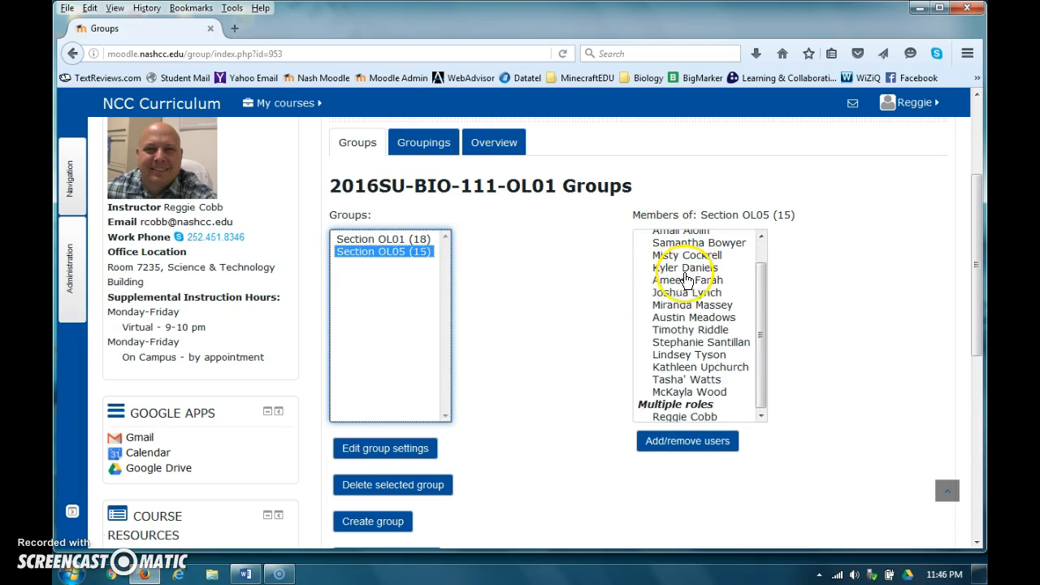
pyautogui.click(71, 279)
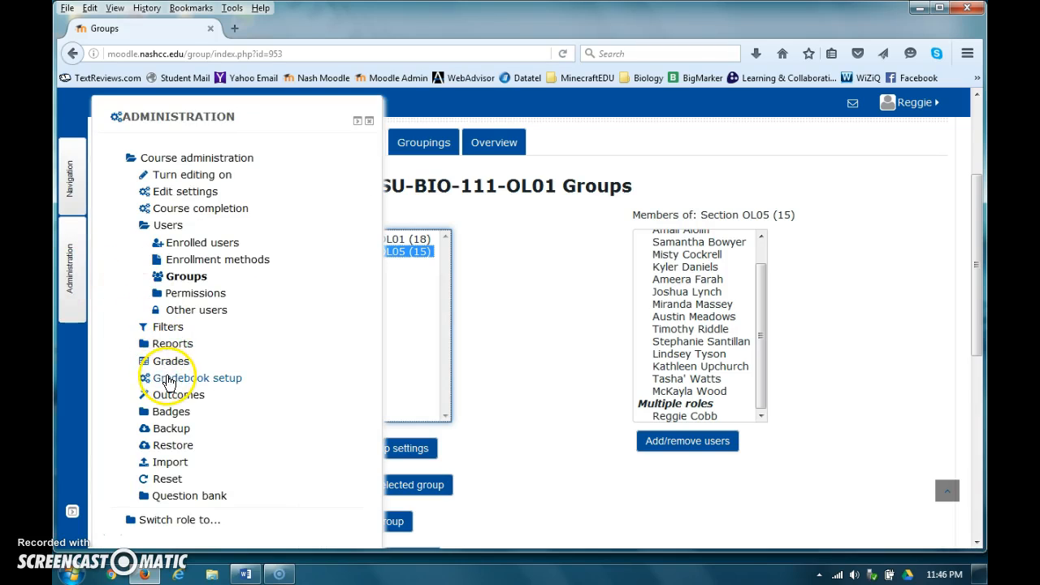
pyautogui.click(169, 362)
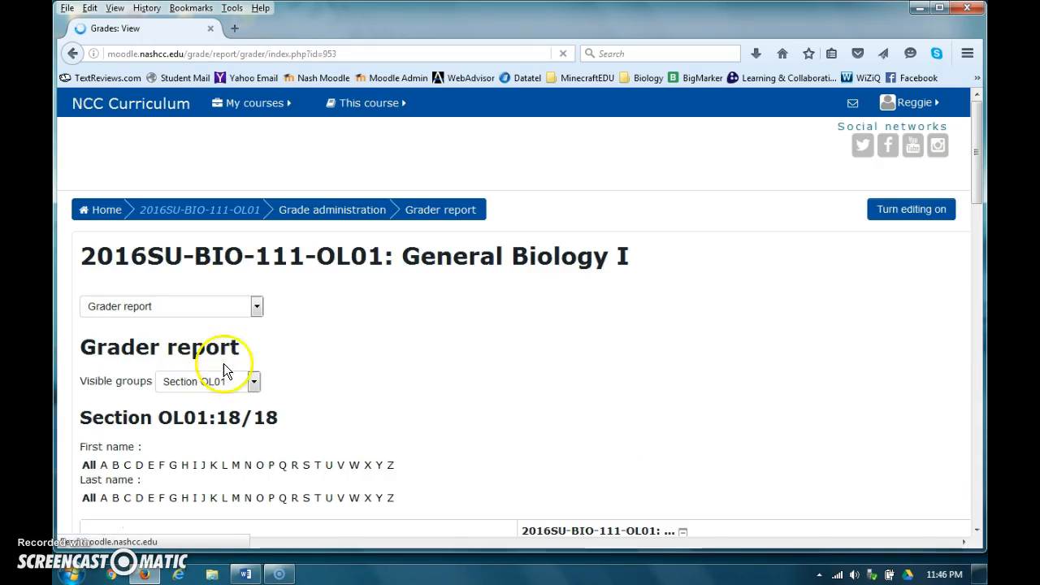
# Check which groups the grader report's visible groups filter offers, leaving the filter on Section OL01
pyautogui.scroll(-2, 321, 351)
pyautogui.click(284, 297)
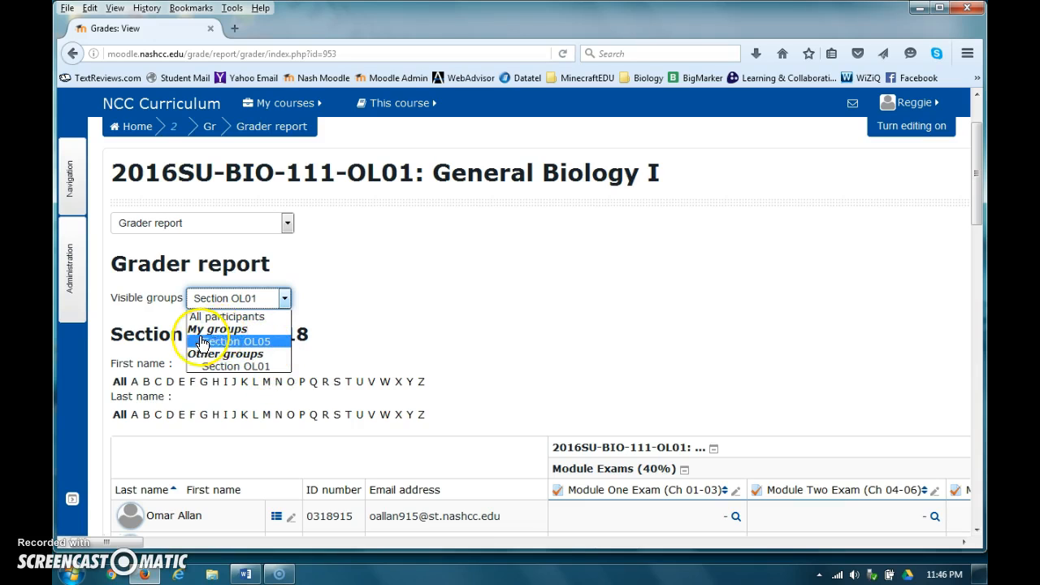
pyautogui.click(386, 335)
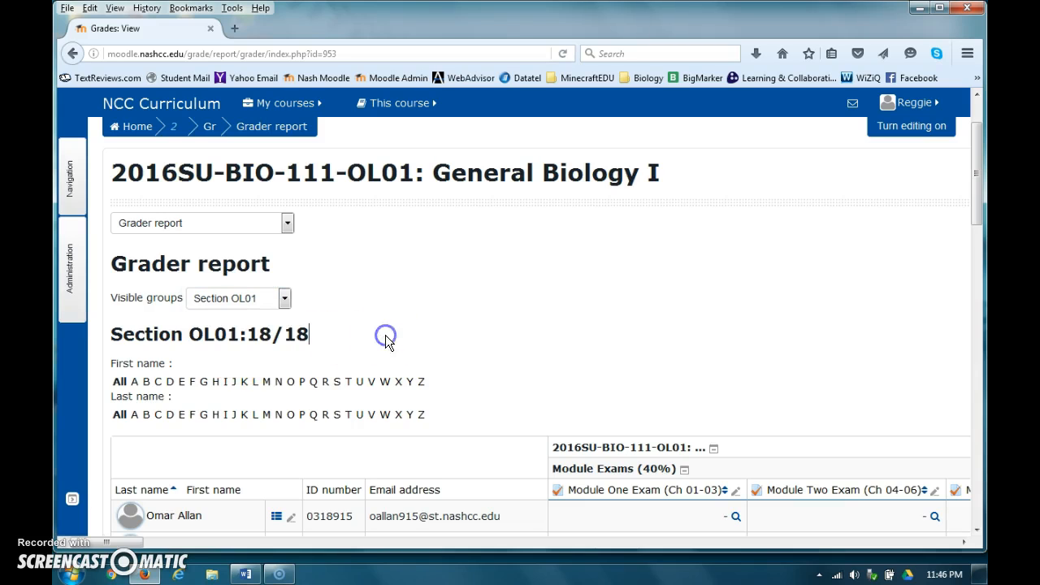
pyautogui.click(74, 250)
pyautogui.click(72, 195)
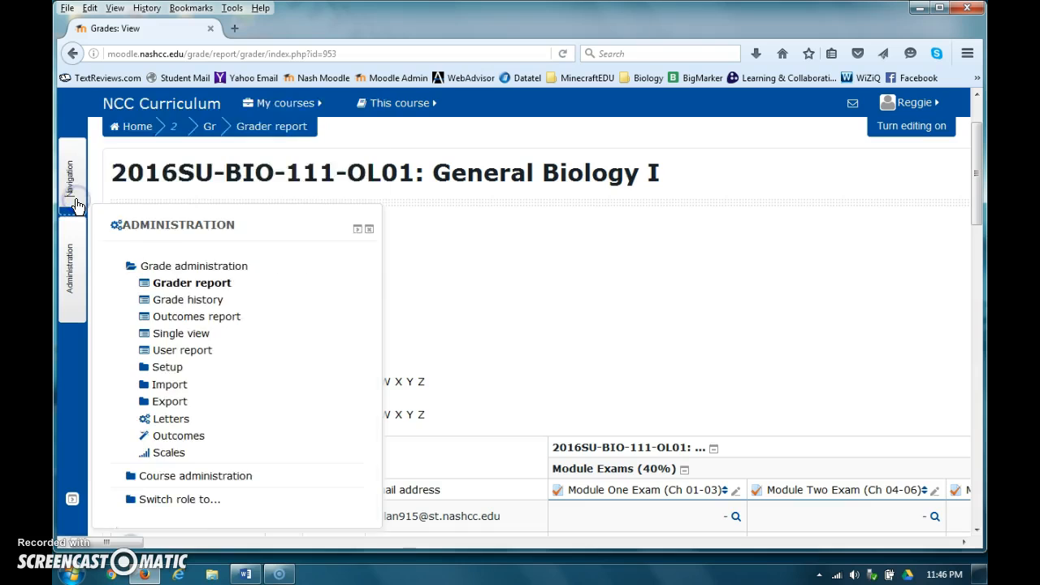
pyautogui.click(479, 256)
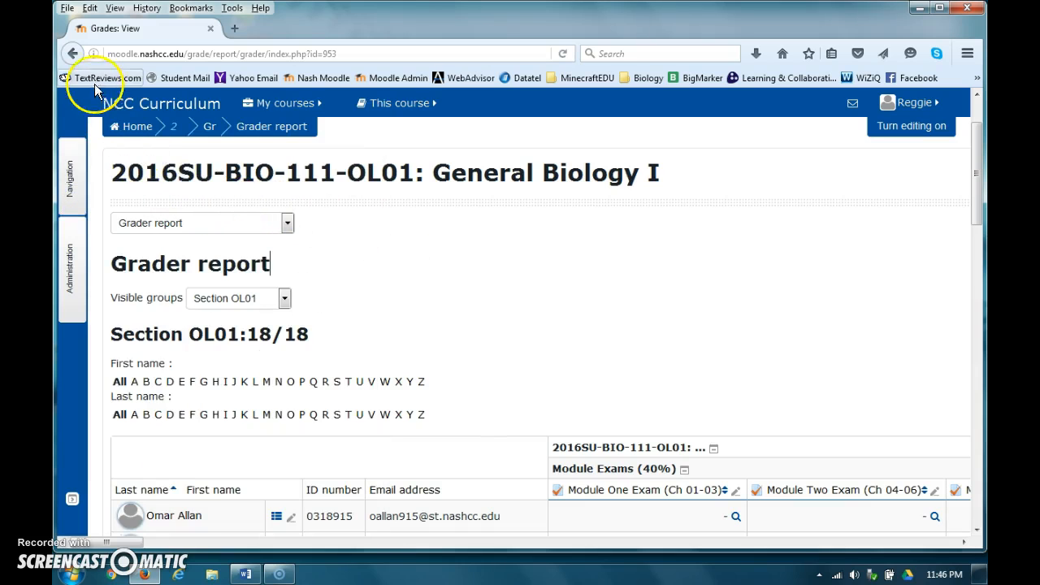
# Return to the course's groups page and open the add/remove users page for the Section OL05 group
pyautogui.click(75, 53)
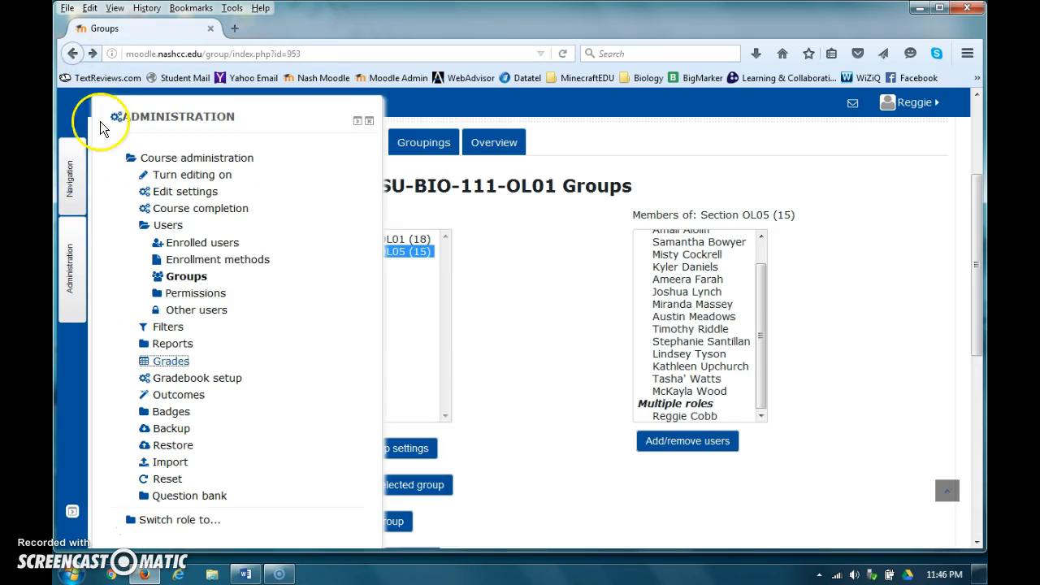
pyautogui.click(196, 278)
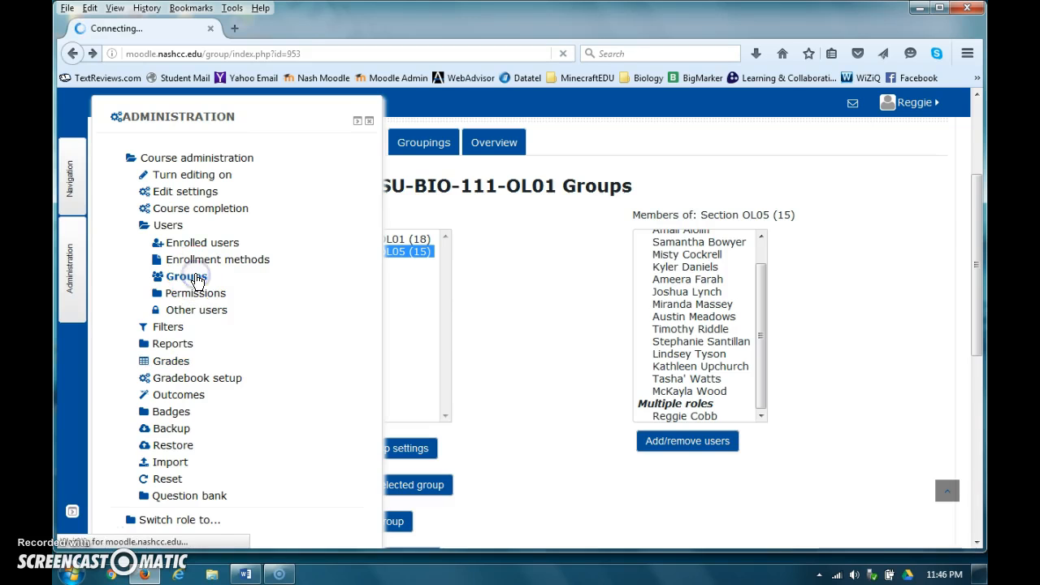
pyautogui.click(413, 418)
pyautogui.scroll(-3, 623, 416)
pyautogui.moveTo(756, 262); pyautogui.dragTo(753, 319)
pyautogui.click(697, 333)
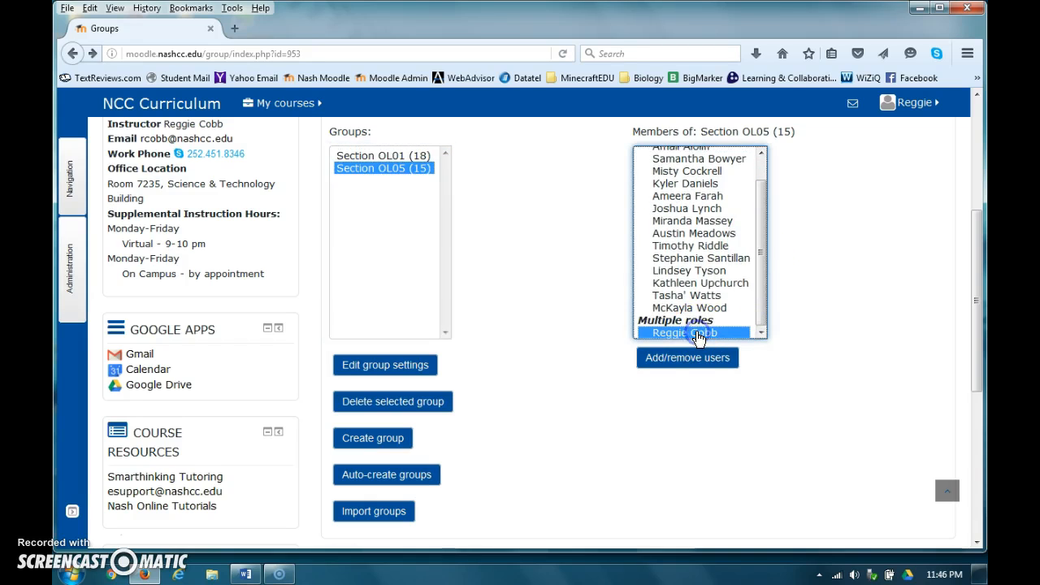
pyautogui.click(693, 363)
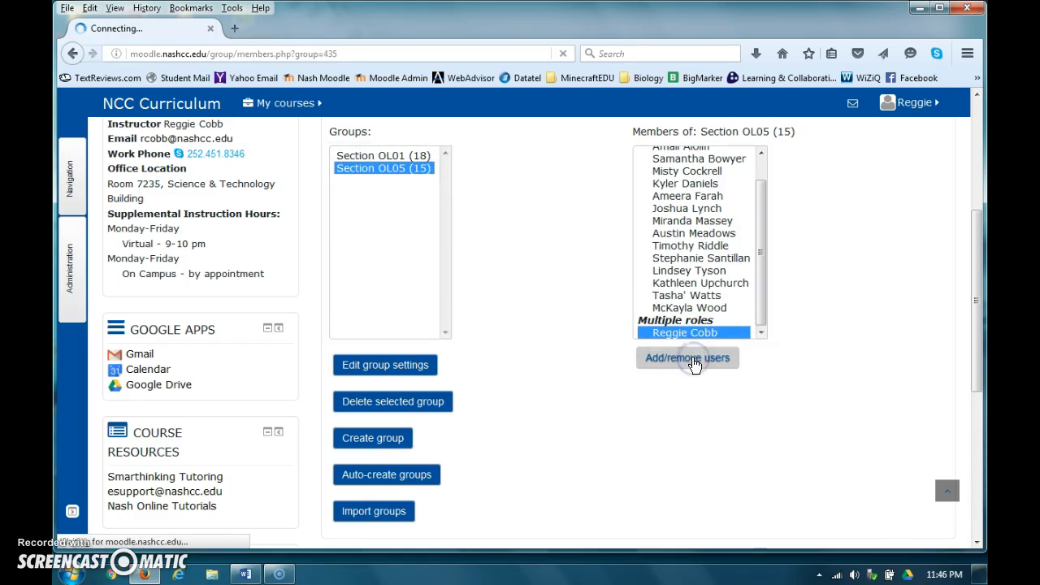
# Remove the instructor listed under Multiple roles from the Section OL05 group
pyautogui.scroll(-3, 720, 348)
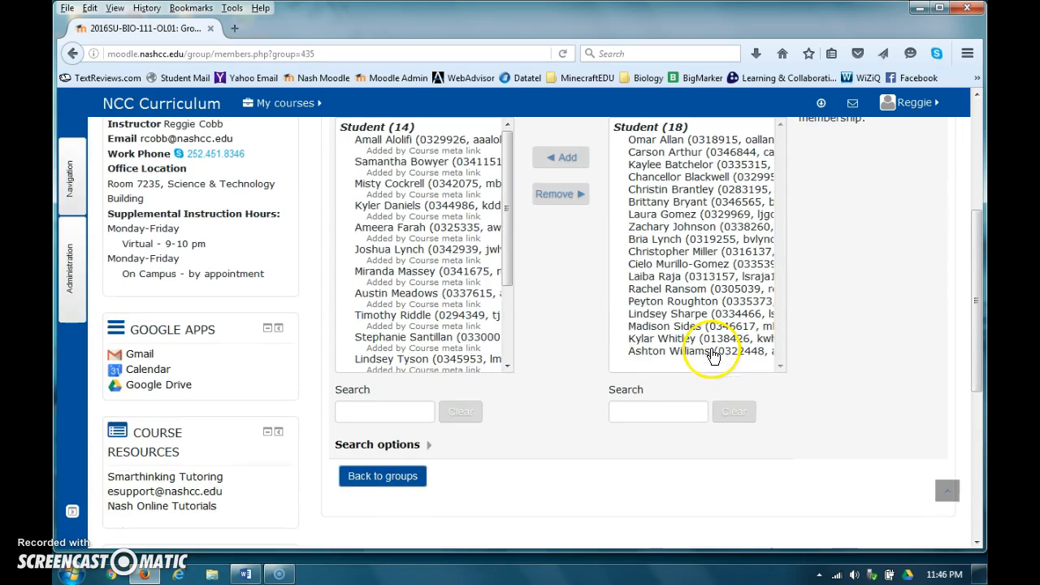
pyautogui.moveTo(511, 252); pyautogui.dragTo(511, 369)
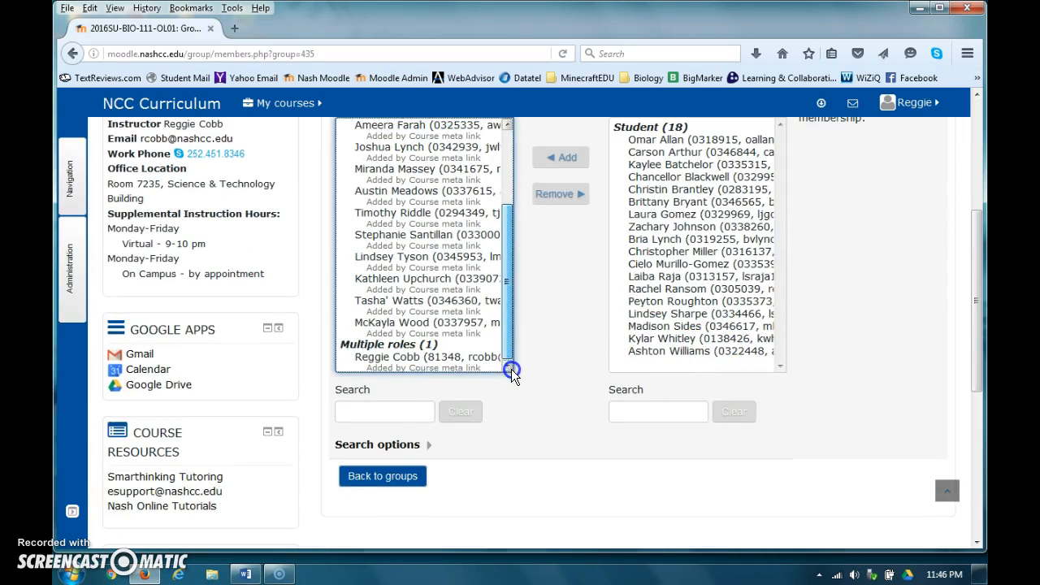
pyautogui.click(440, 364)
pyautogui.click(549, 195)
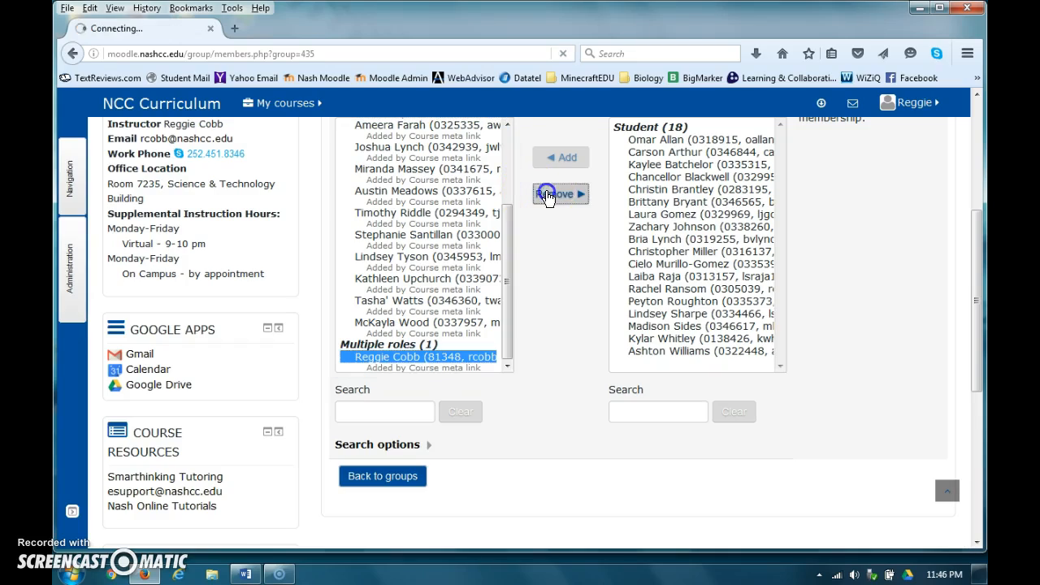
pyautogui.scroll(-5, 590, 319)
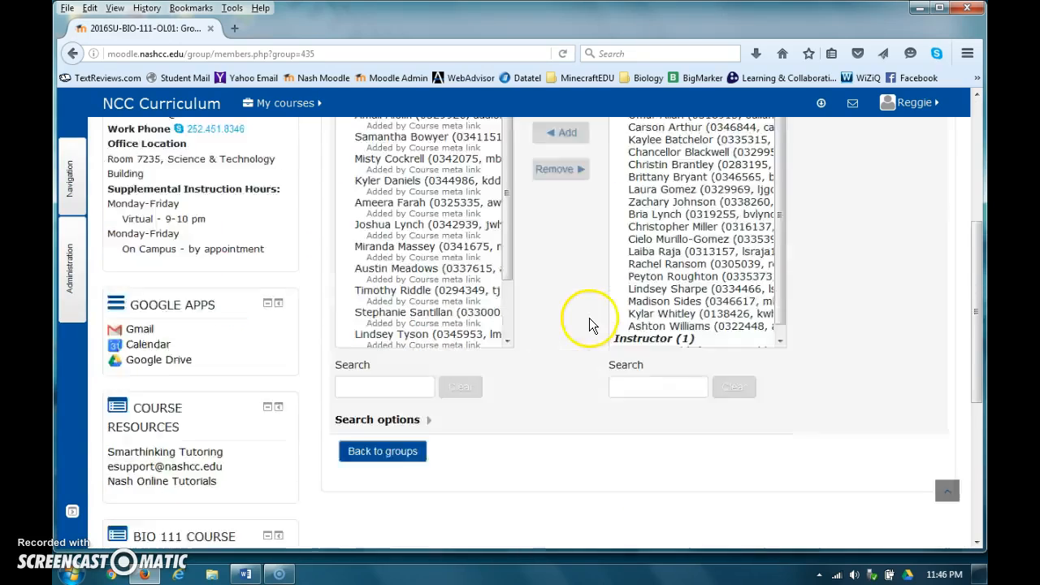
pyautogui.scroll(5, 589, 318)
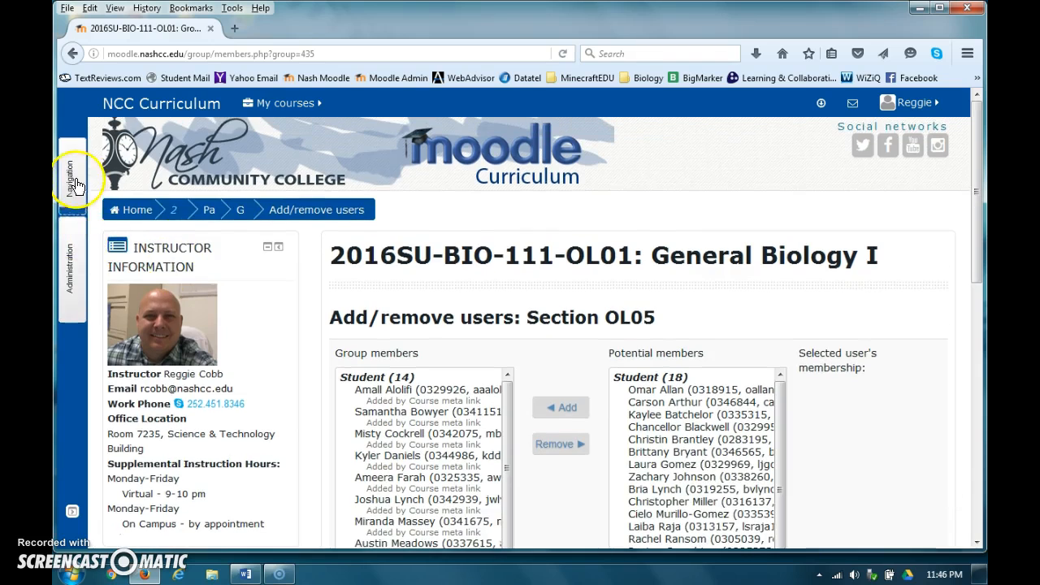
# Open the course's grader report and show the grades for all participants
pyautogui.moveTo(75, 256)
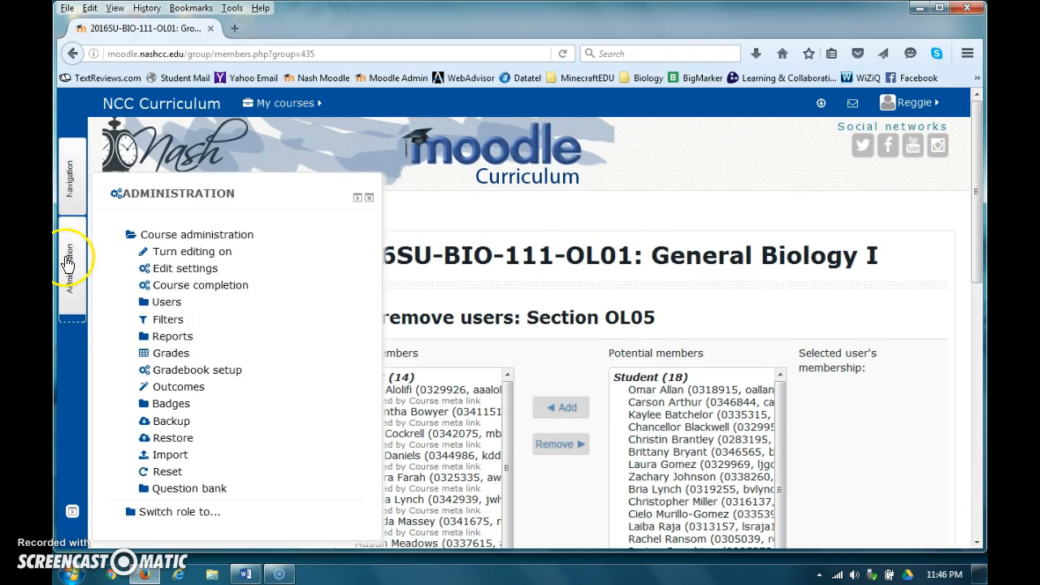
pyautogui.click(181, 353)
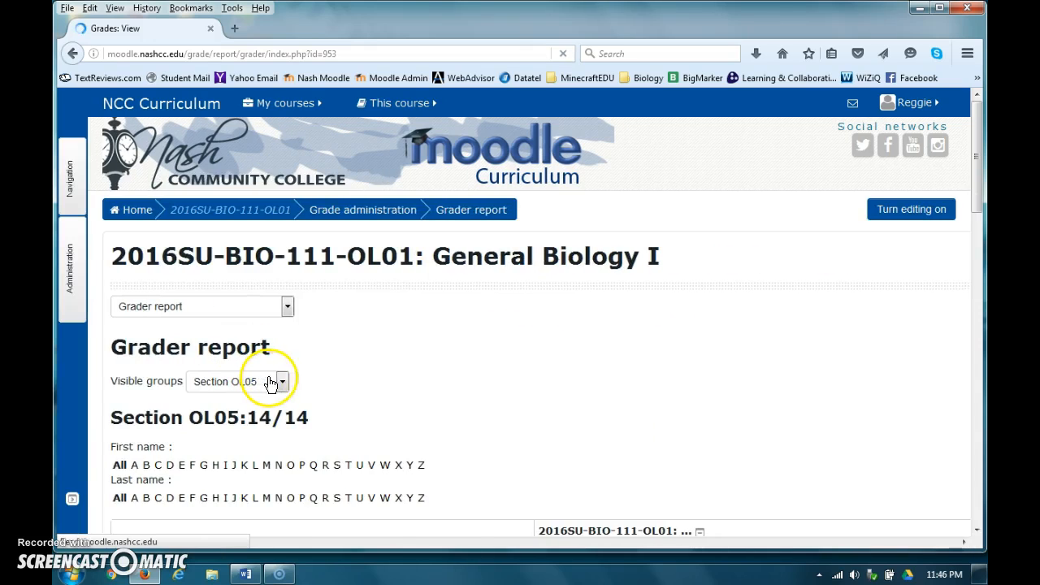
pyautogui.click(283, 384)
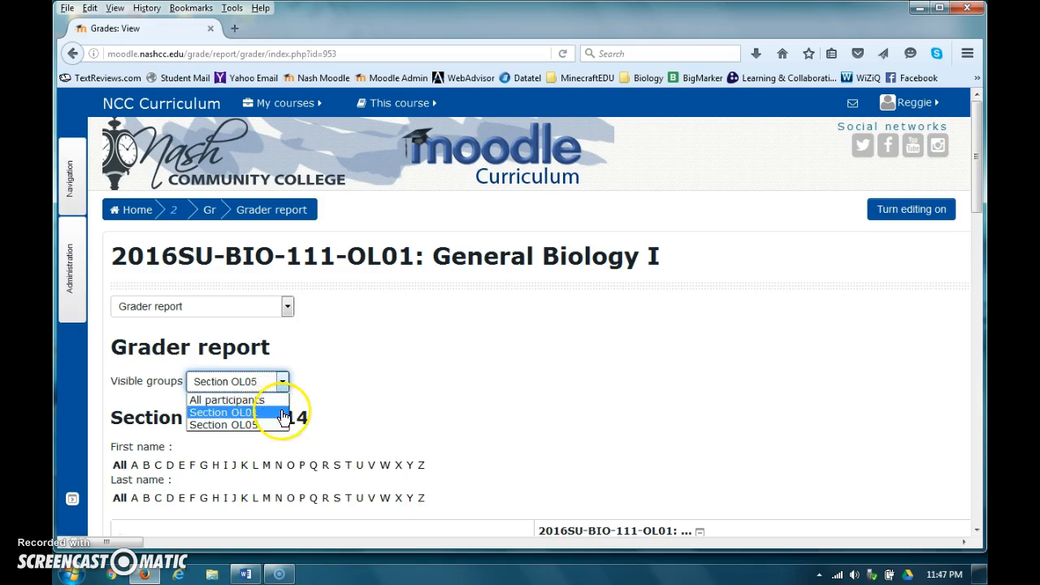
pyautogui.scroll(-3, 342, 396)
pyautogui.click(262, 214)
pyautogui.click(246, 232)
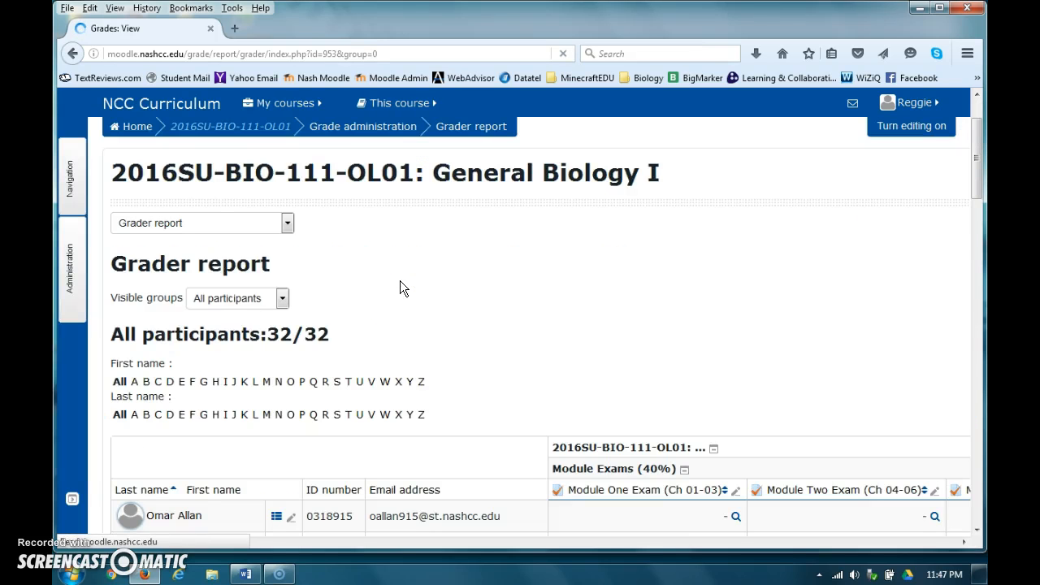
# Look over the all-participants report and filter the grader report to Section OL05
pyautogui.scroll(-2, 400, 289)
pyautogui.scroll(2, 397, 273)
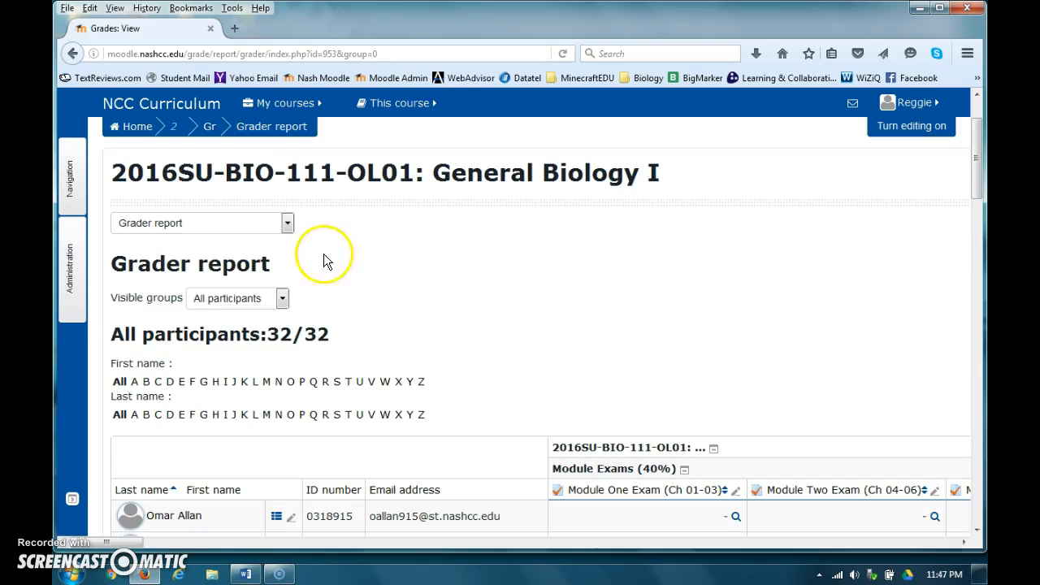
pyautogui.click(282, 298)
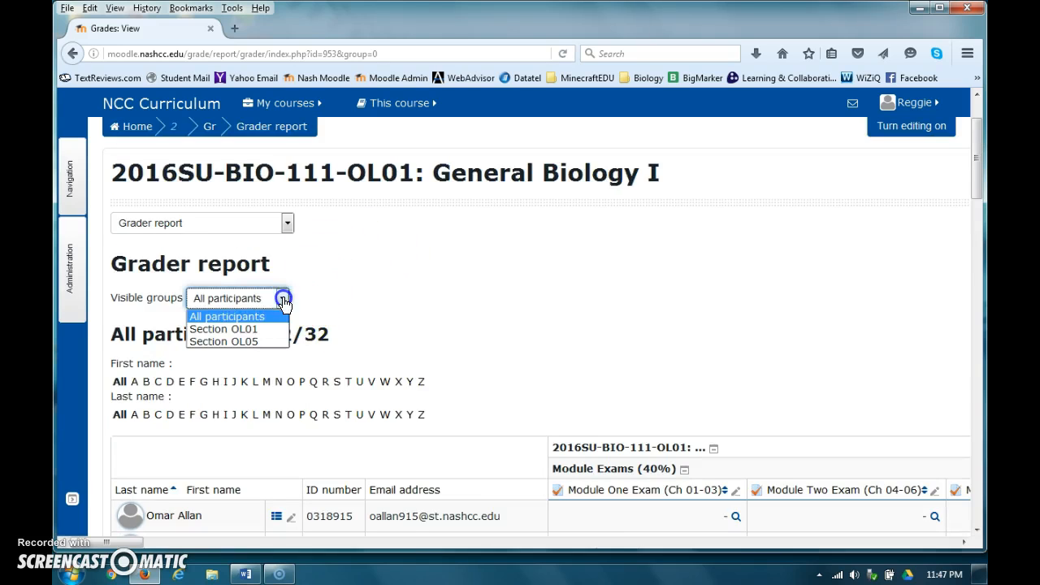
pyautogui.click(262, 342)
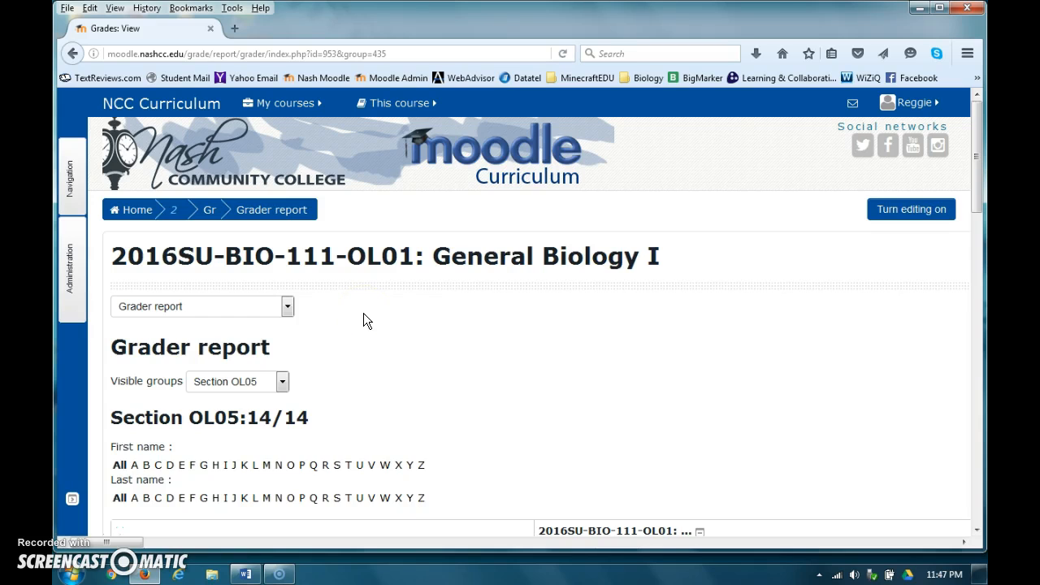
# Open the 2016SU-BIO-111-OL01 course home and look over its First Day Assignments and Course Information section
pyautogui.click(186, 210)
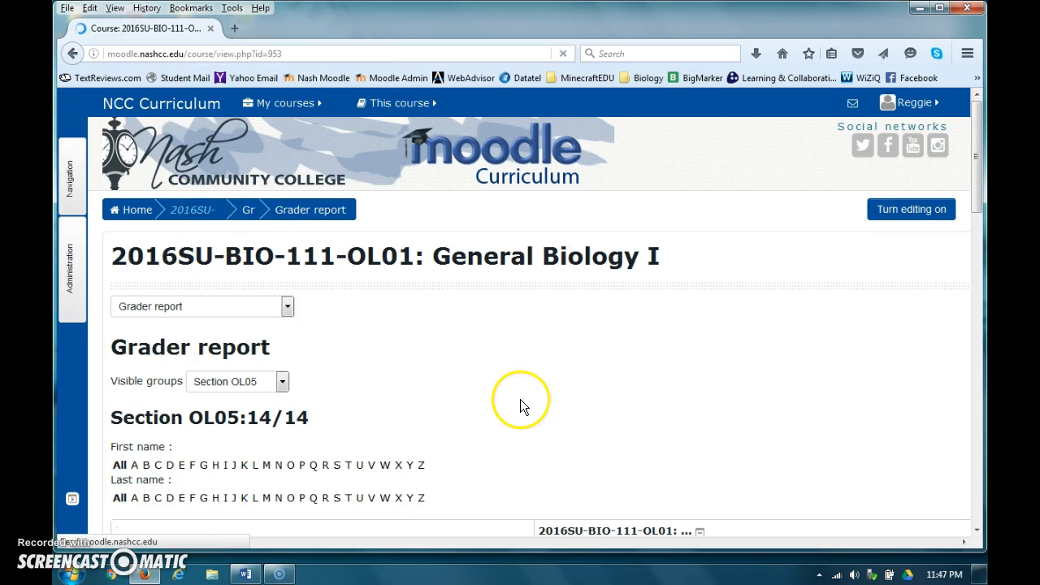
pyautogui.scroll(-5, 531, 407)
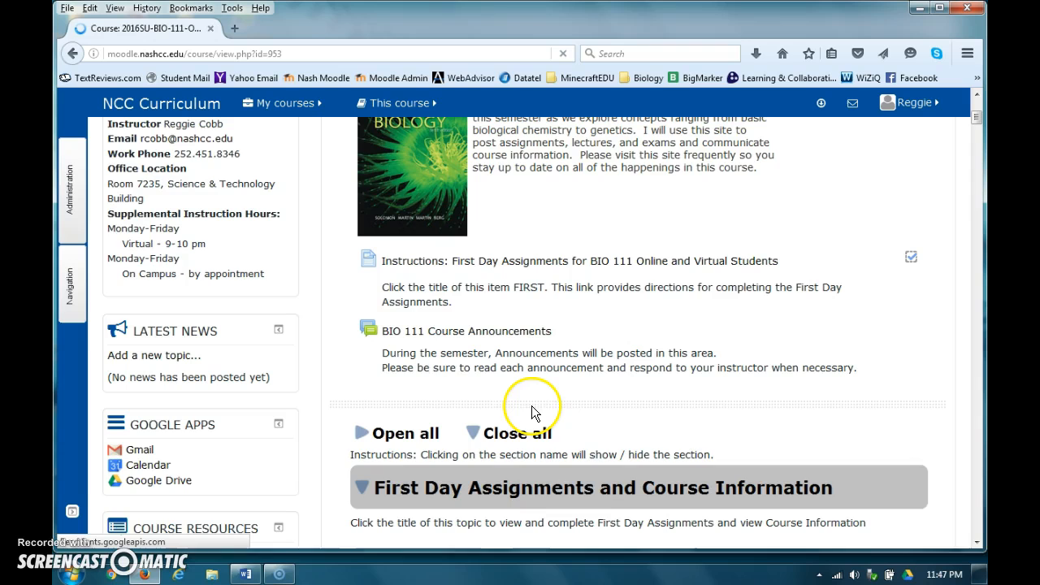
pyautogui.scroll(-4, 538, 413)
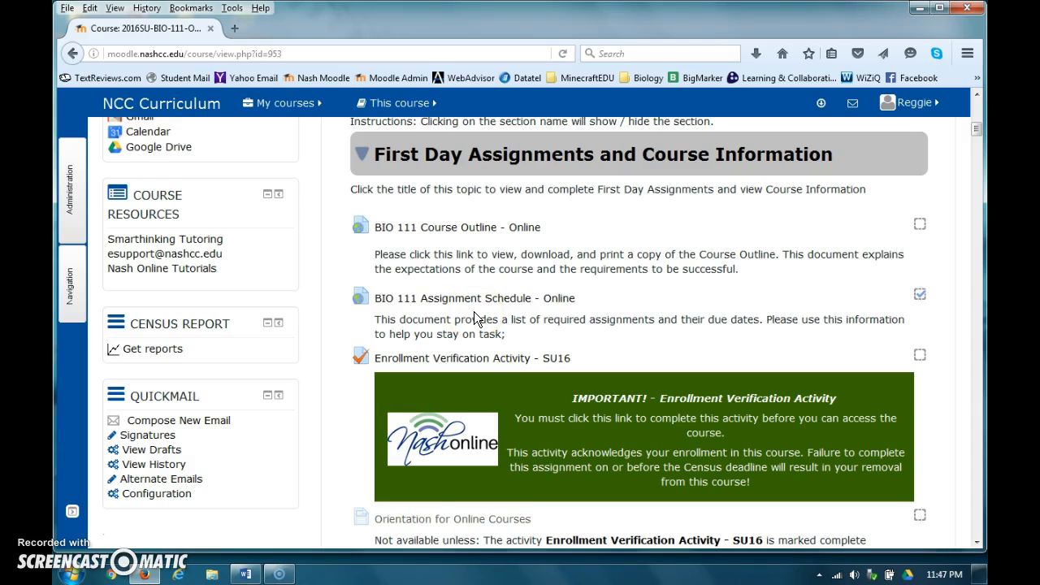
# Switch to Word to review the Meta-Linking Courses in Moodle list, and return to Moodle in Firefox
pyautogui.click(245, 574)
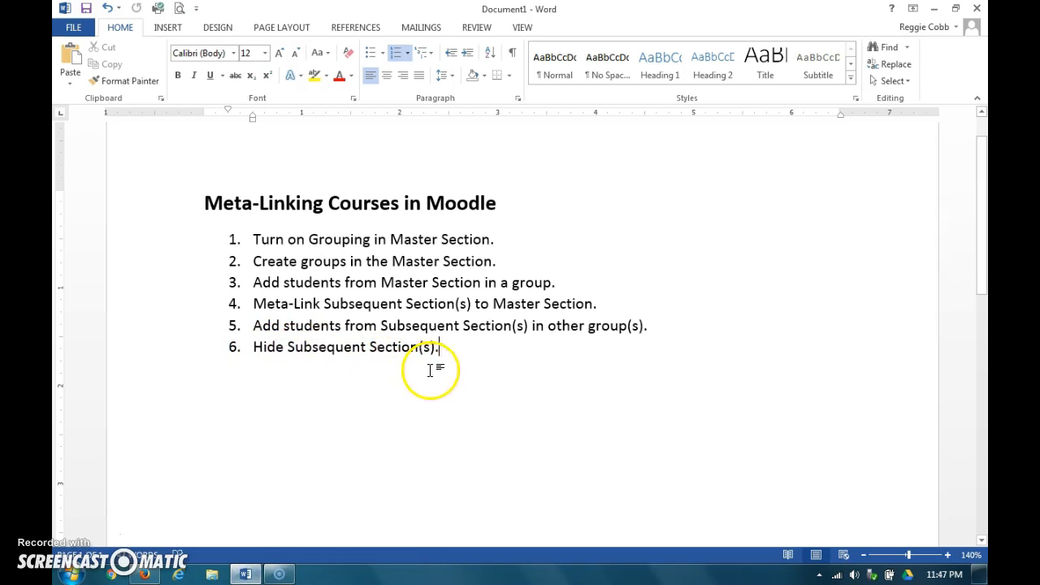
pyautogui.moveTo(251, 579)
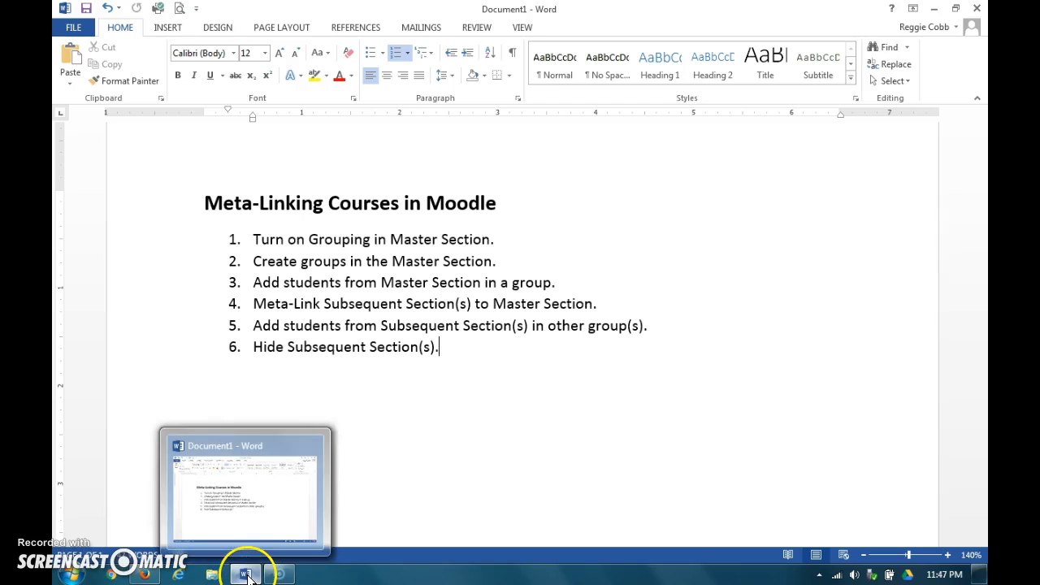
pyautogui.click(153, 573)
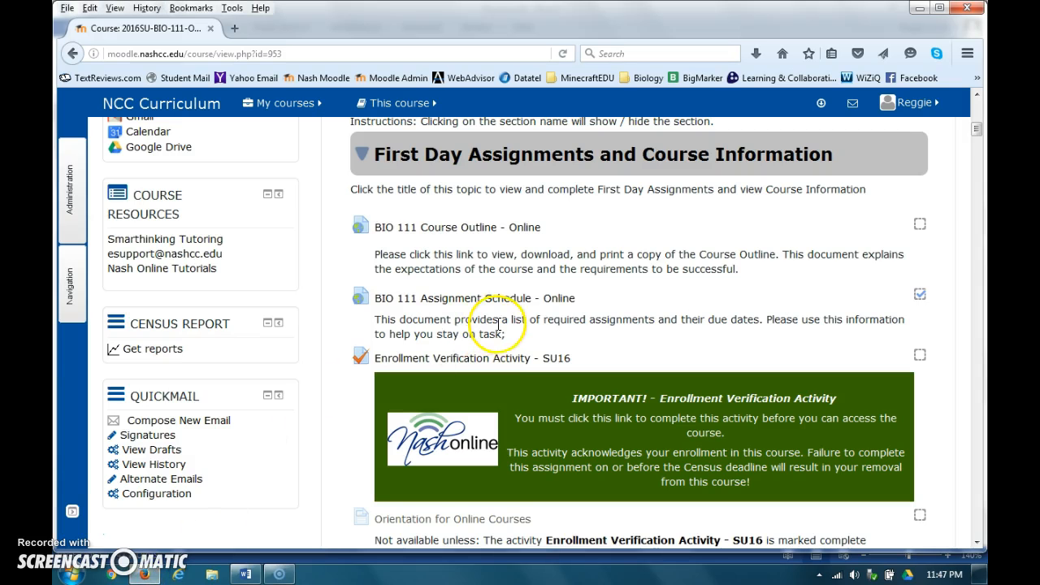
# Open the settings of course 2016FA-BIO-111-OL05: General Biology I and check its Visible option
pyautogui.scroll(10, 499, 317)
pyautogui.click(280, 104)
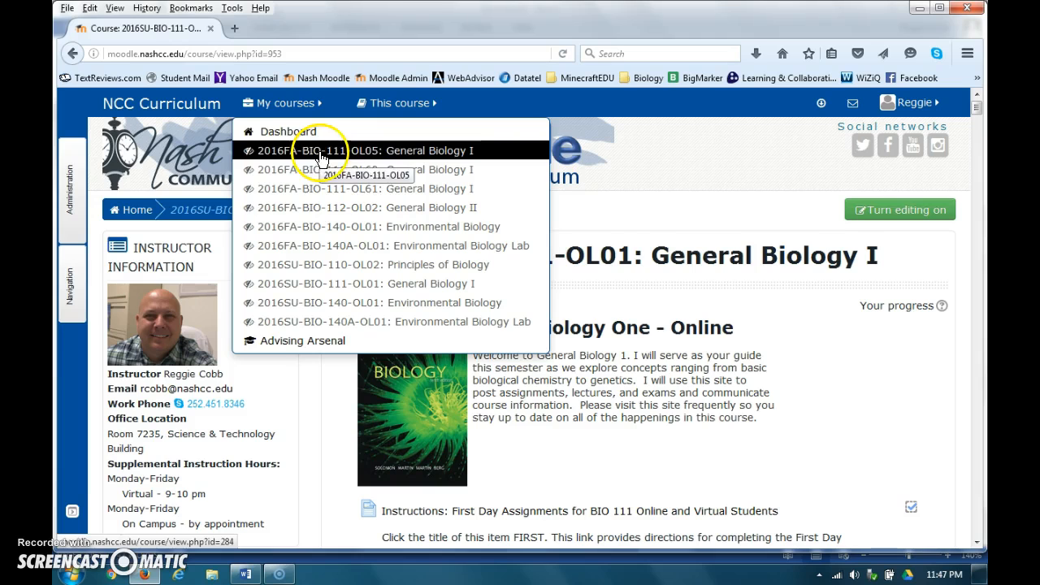
pyautogui.click(355, 160)
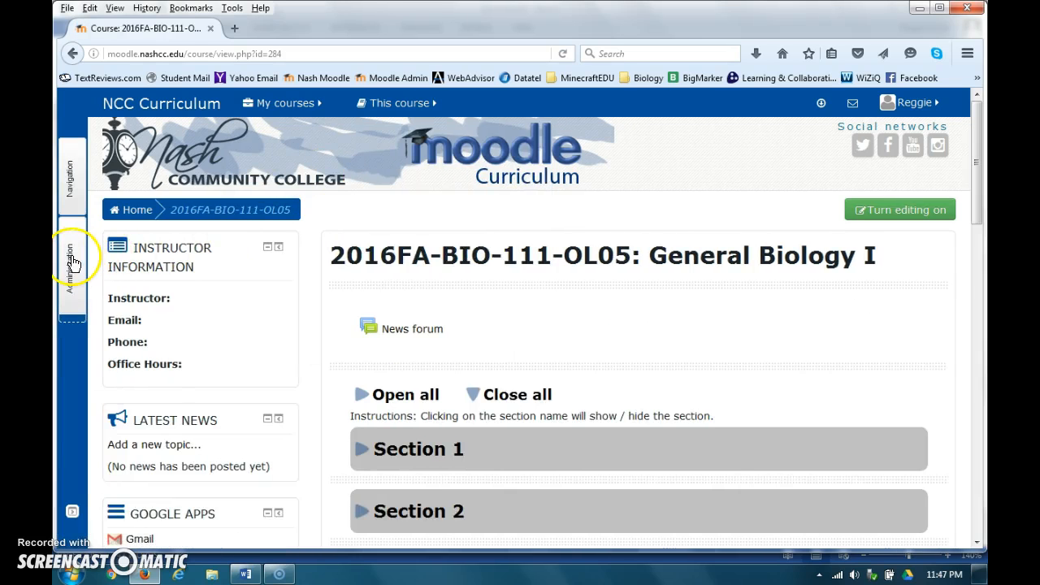
pyautogui.click(75, 264)
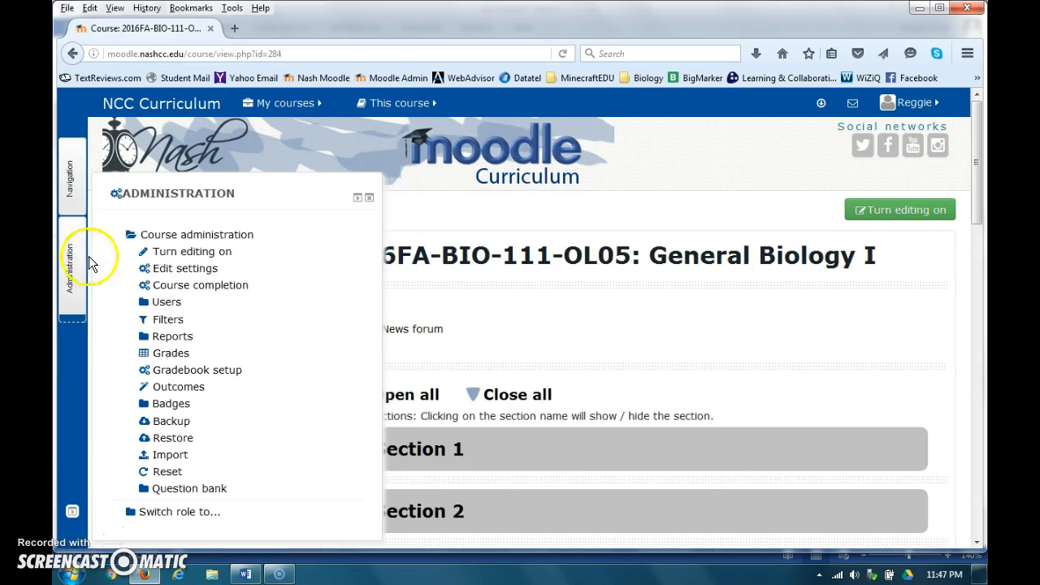
pyautogui.click(182, 269)
pyautogui.scroll(-5, 546, 358)
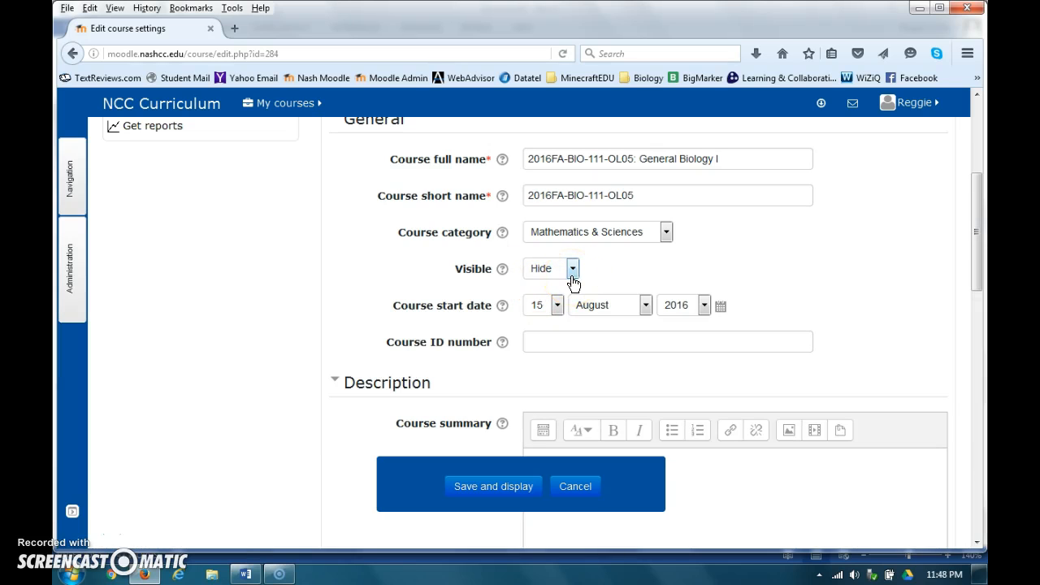
# Leave the settings unsaved, open the 2016FA-BIO-111-OL05 course home and look through its sections
pyautogui.click(271, 105)
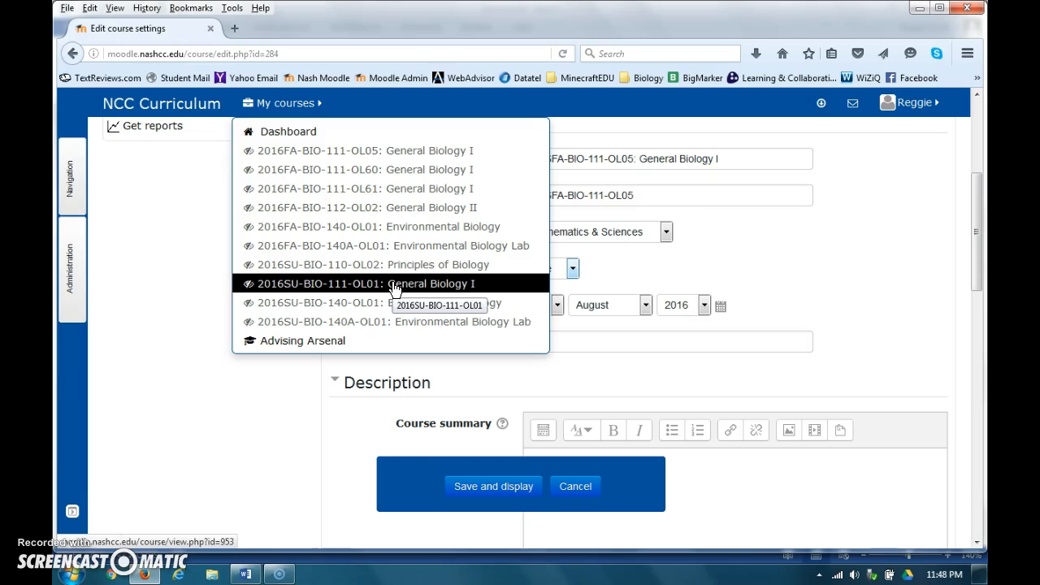
pyautogui.click(408, 153)
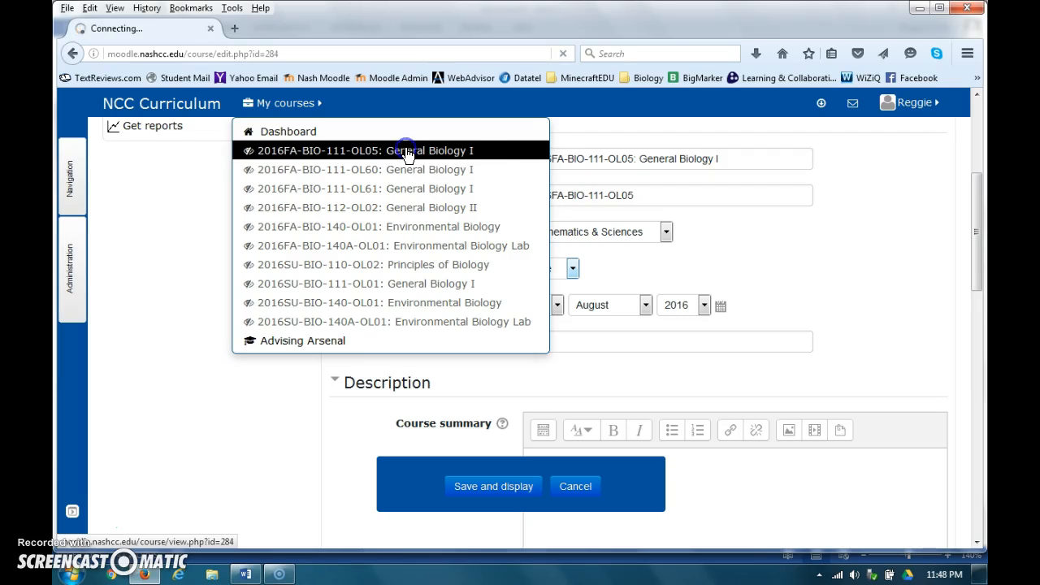
pyautogui.scroll(-5, 536, 354)
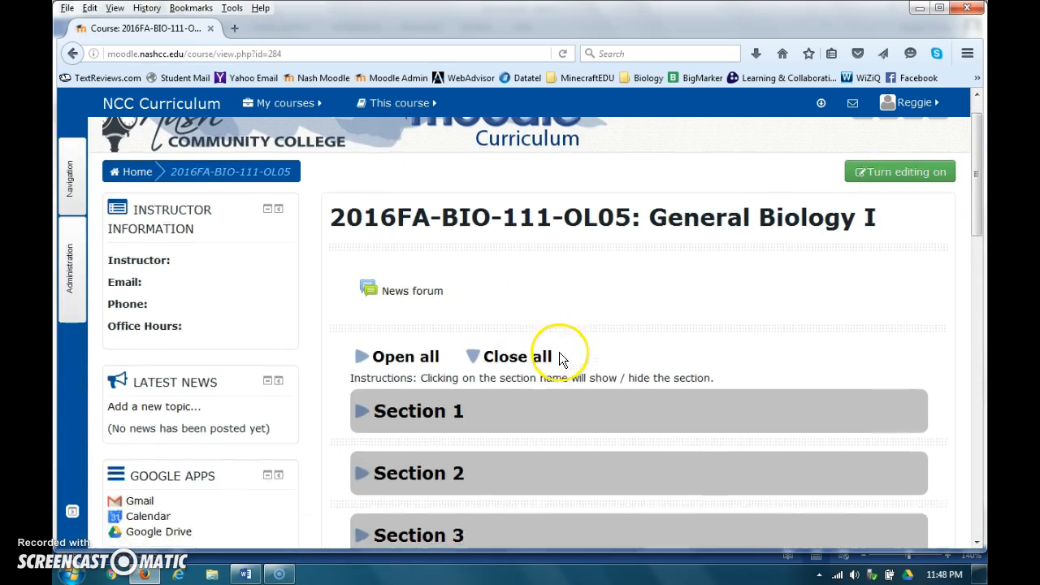
pyautogui.scroll(-9, 560, 358)
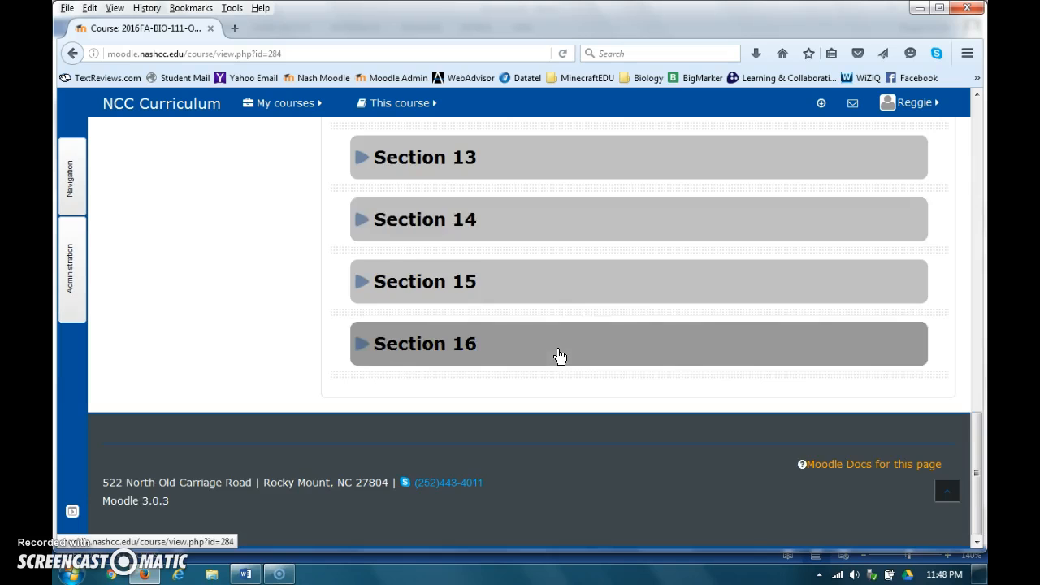
# Go to the master course 2016SU-BIO-111-OL01: General Biology I
pyautogui.scroll(15, 558, 355)
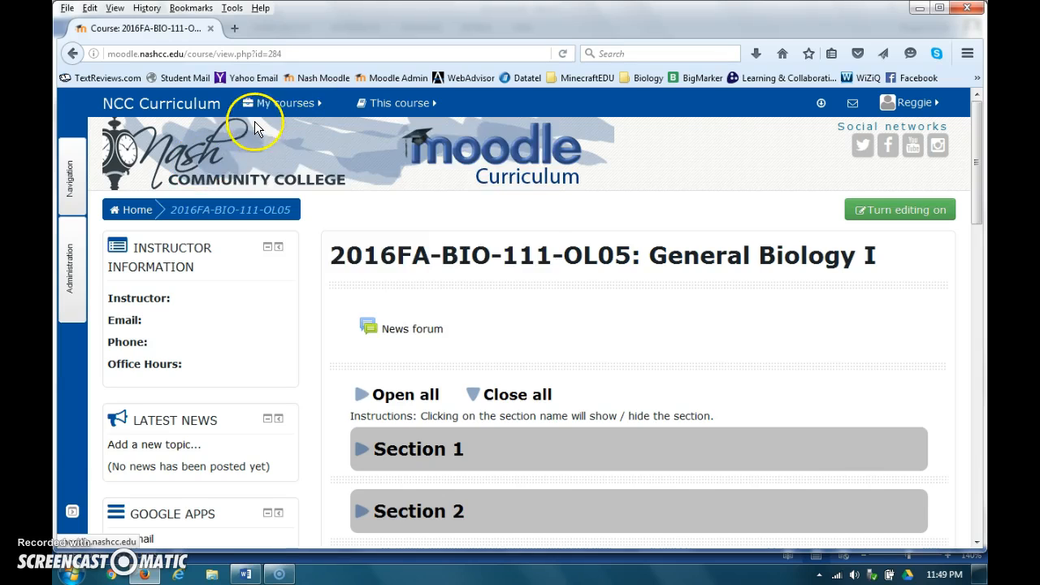
pyautogui.moveTo(279, 105)
pyautogui.click(292, 284)
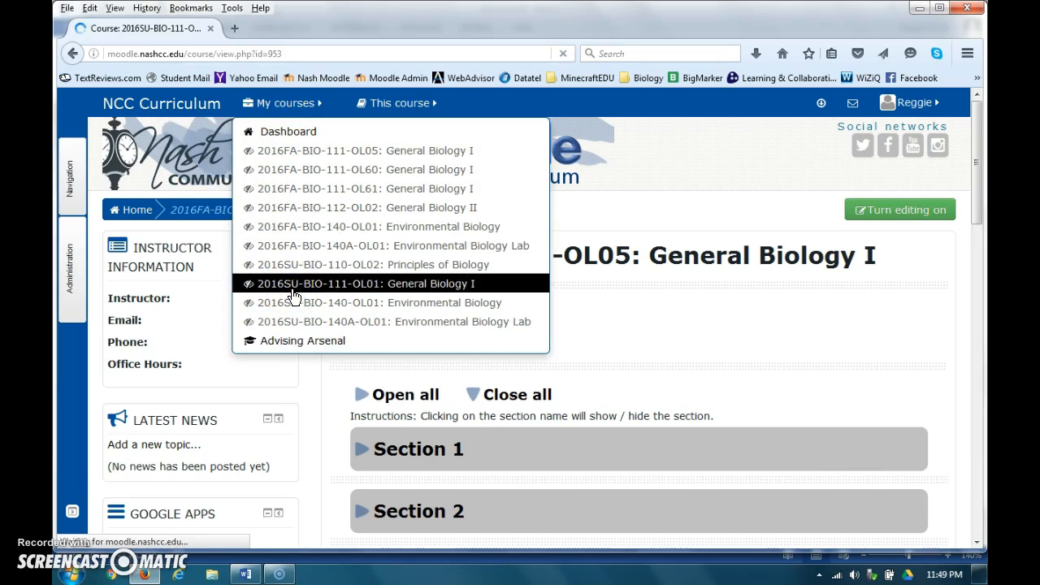